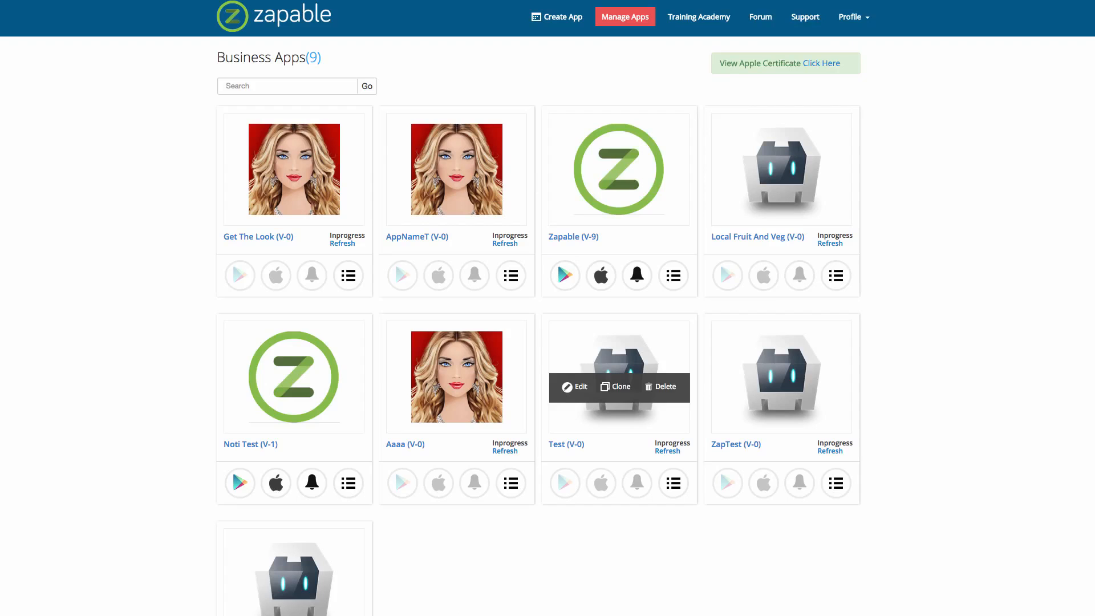
Open the Zapable app's details for editing and highlight its App Id, com.app.zapable
left_click(566, 177)
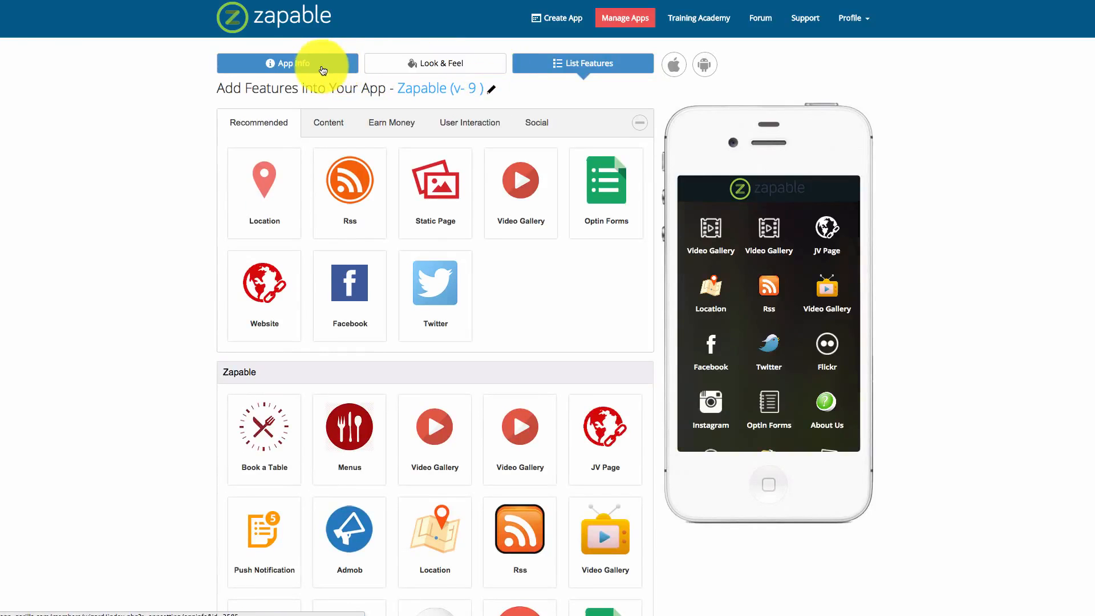
left_click(305, 66)
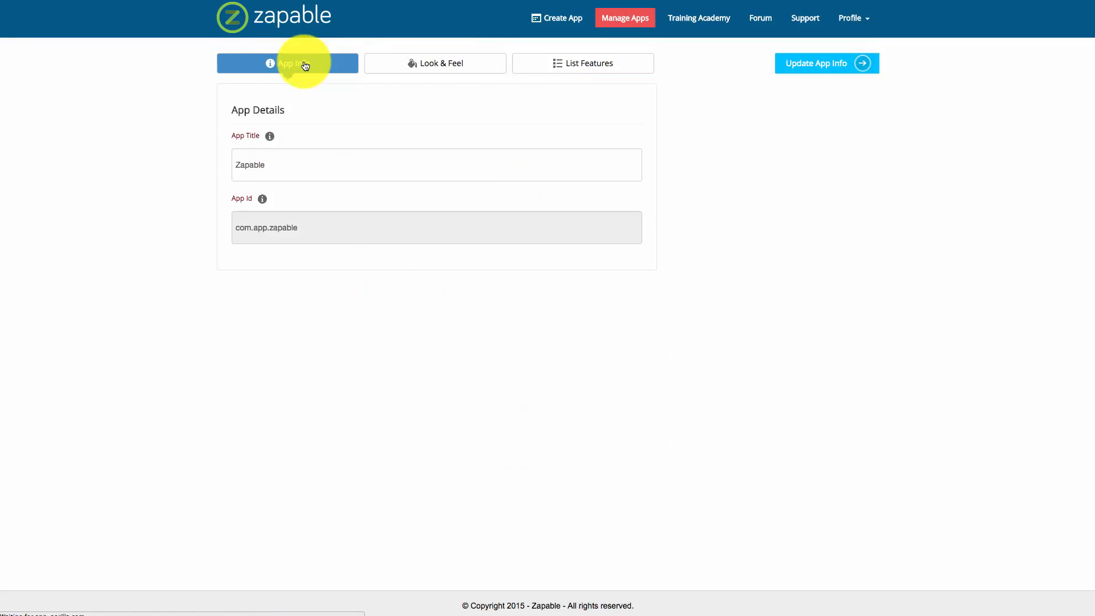
left_click_drag(313, 232, 232, 230)
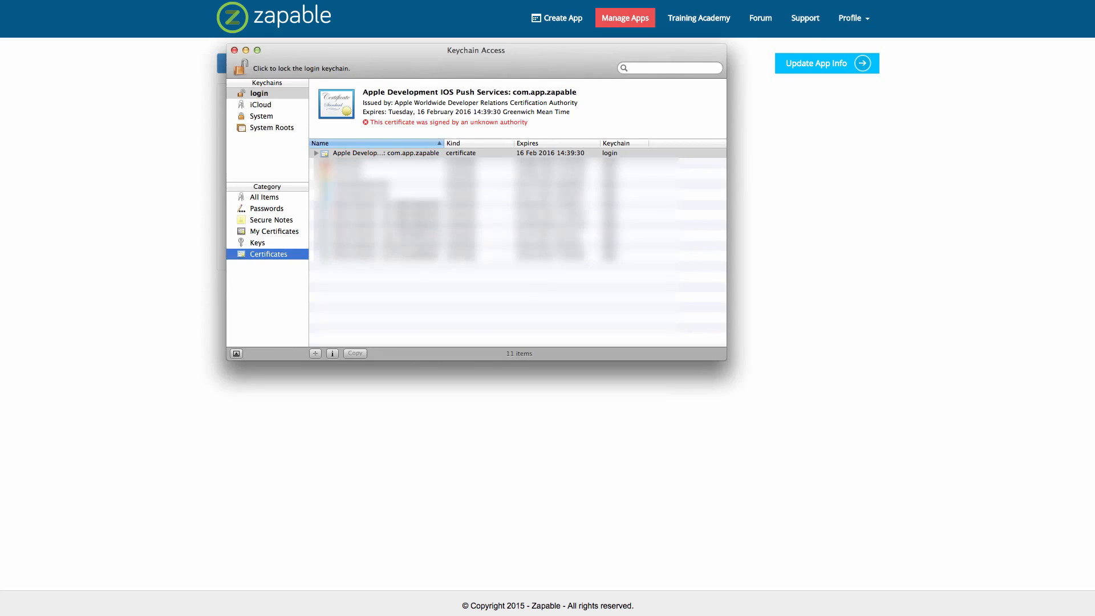
Switch to Keychain Access and start requesting a certificate from a certificate authority with Certificate Assistant
left_click(281, 44)
left_click_drag(428, 64, 418, 143)
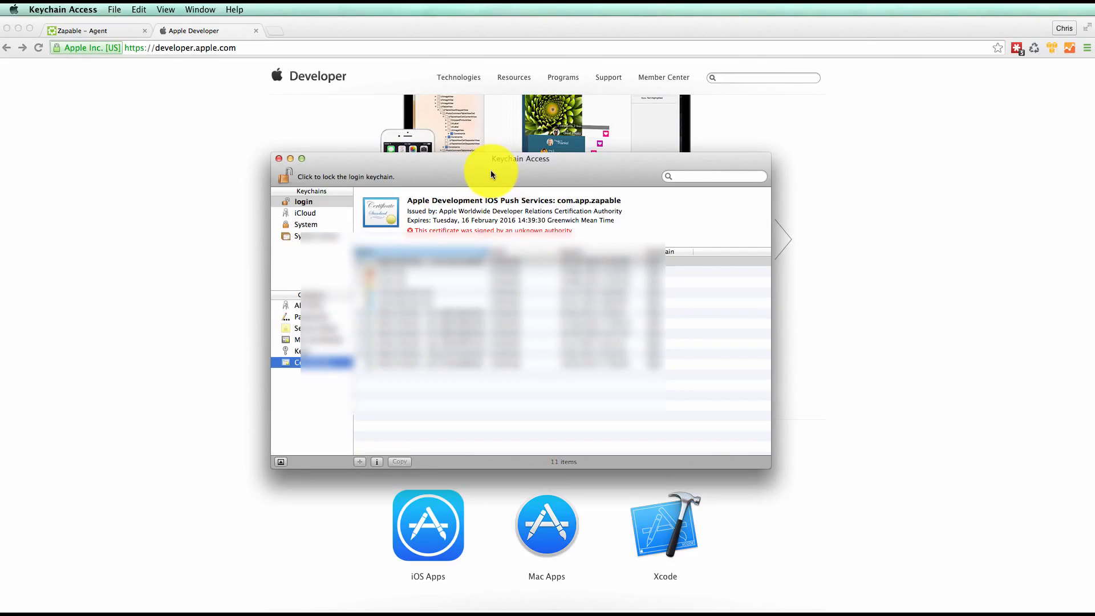
left_click(49, 9)
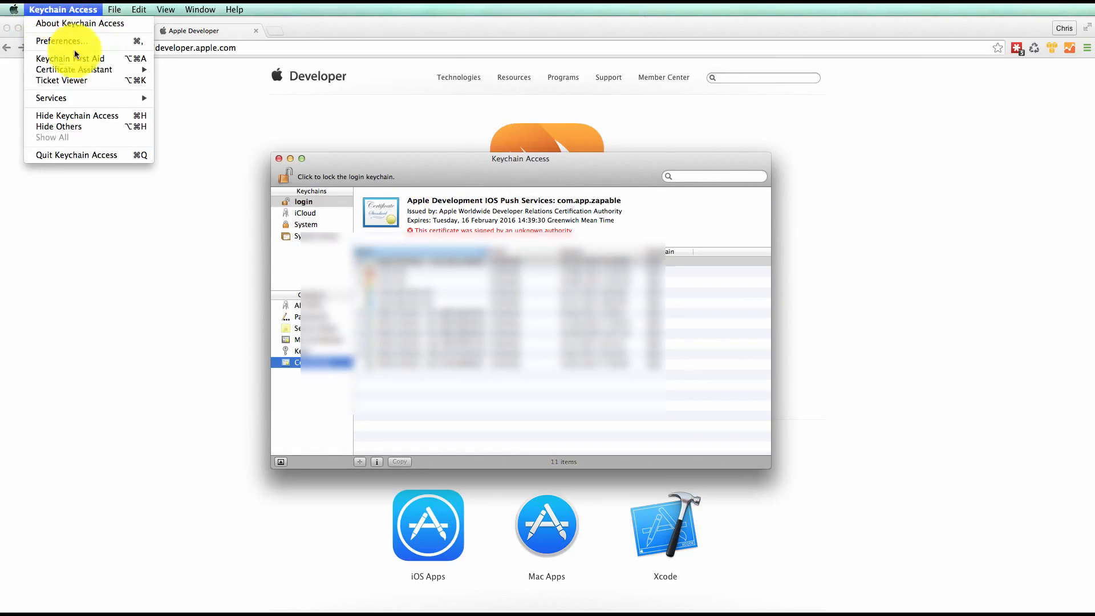
mouse_move(91, 68)
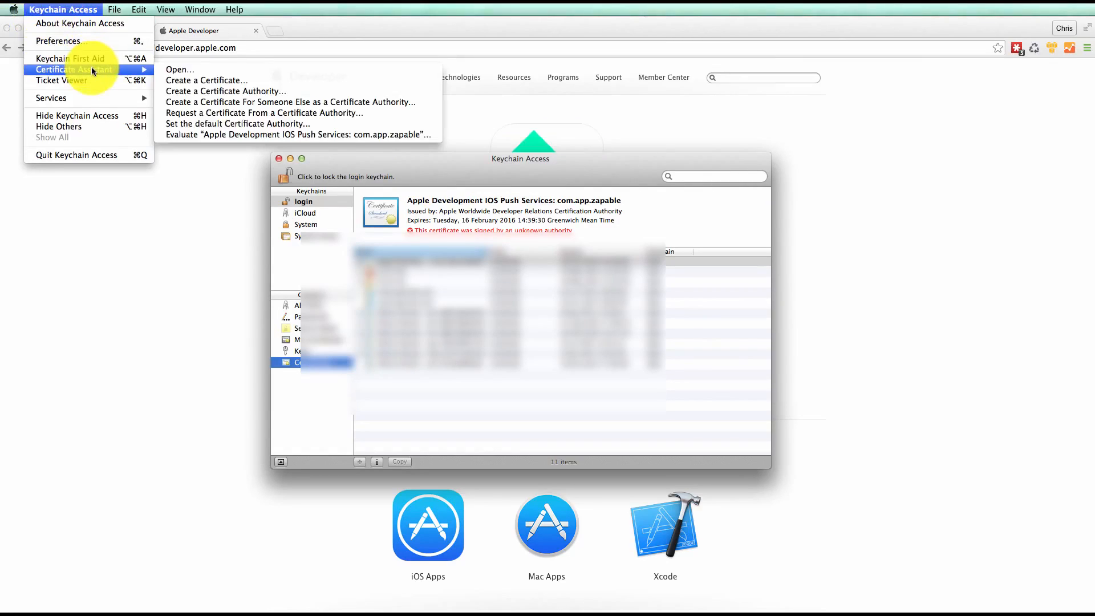
left_click(304, 114)
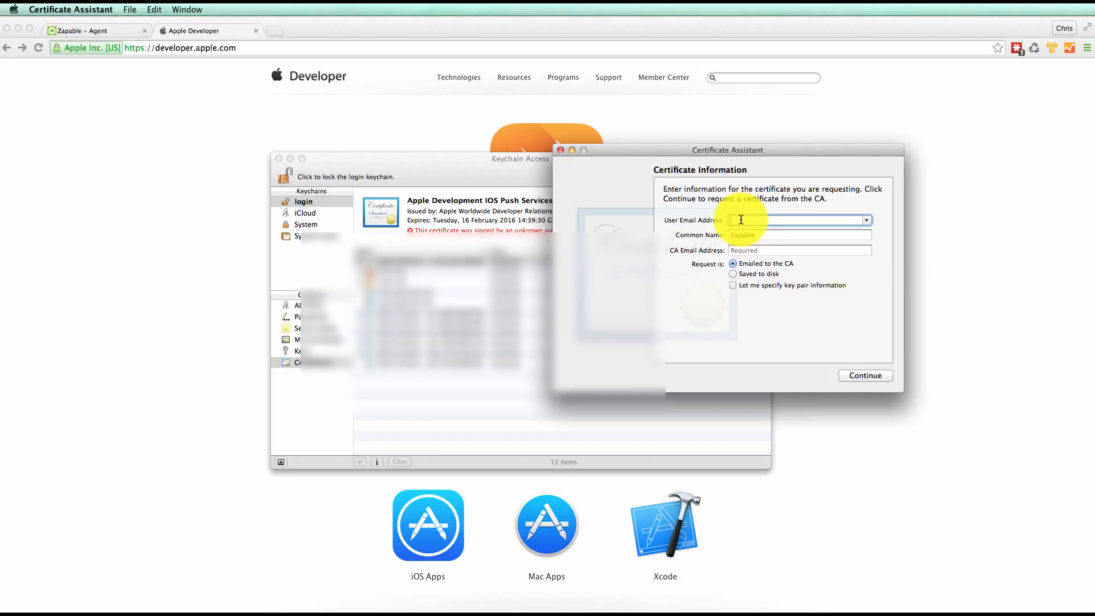
Enter the user e-mail address, save the request to the Desktop as CertificateSigningRequest.certSigningRequest, and close Keychain Access
left_click(732, 274)
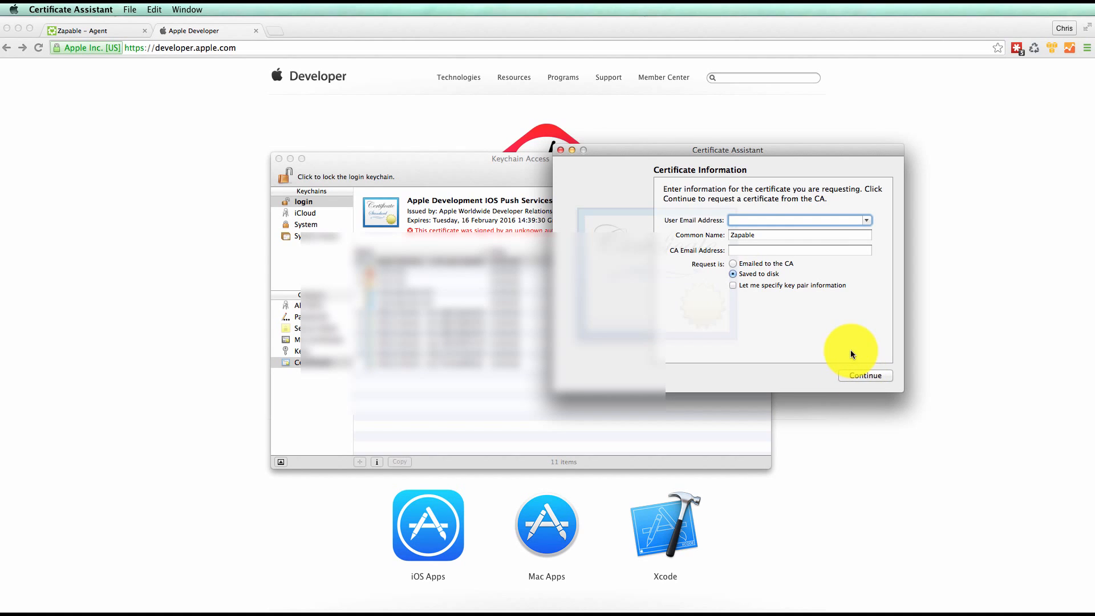
left_click(871, 377)
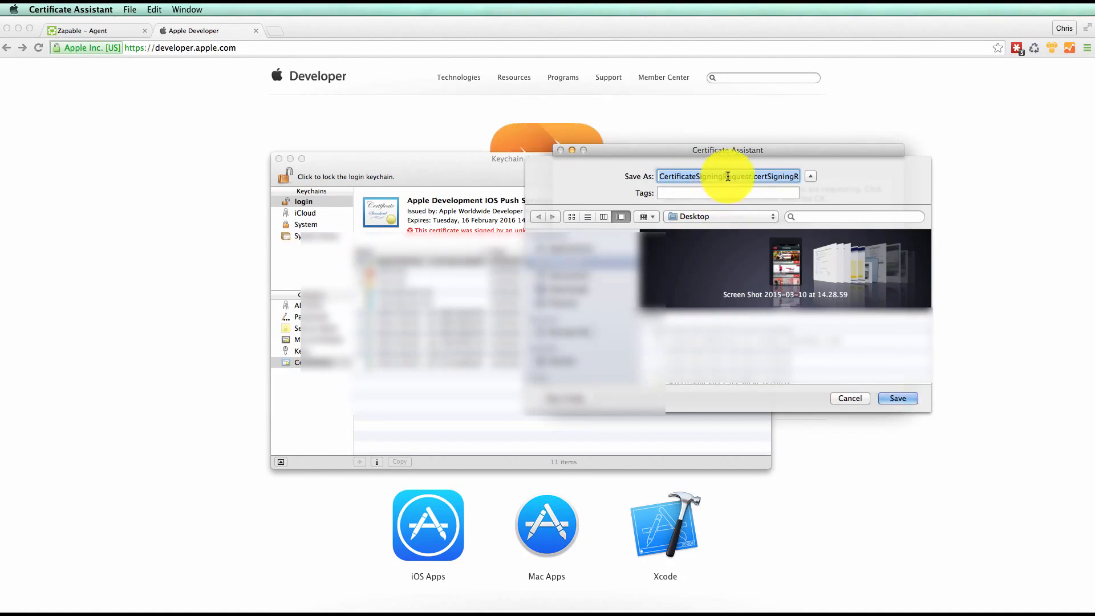
left_click(754, 176)
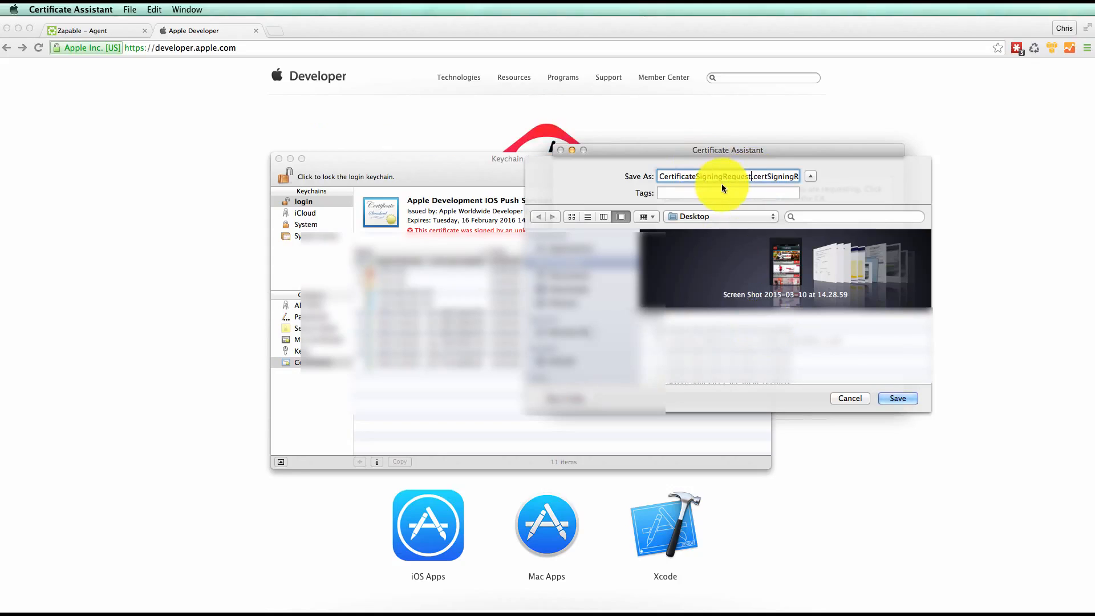
left_click(898, 399)
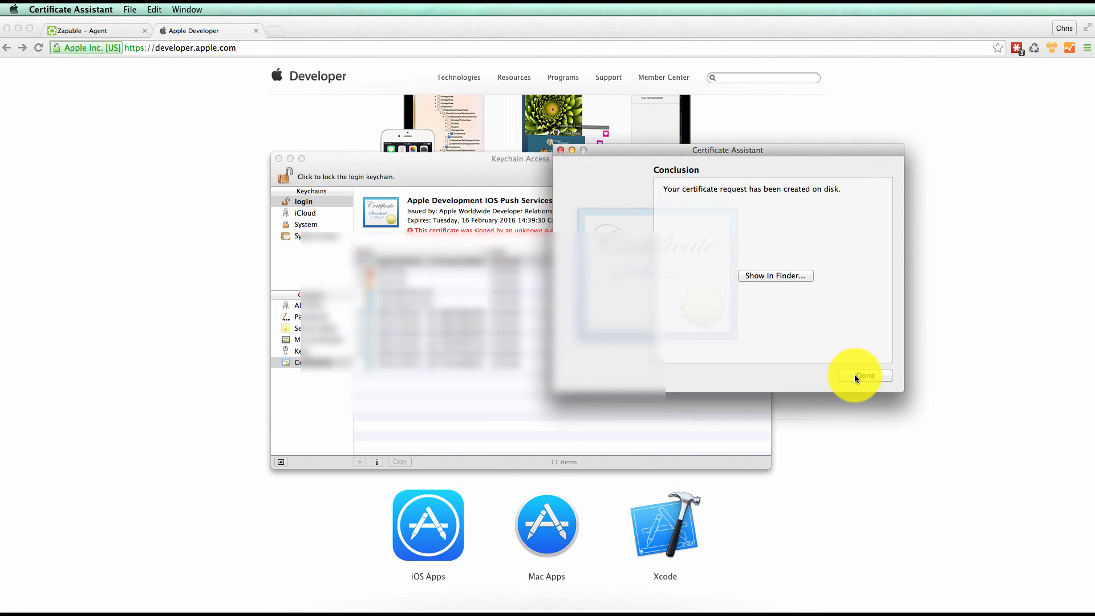
left_click(874, 376)
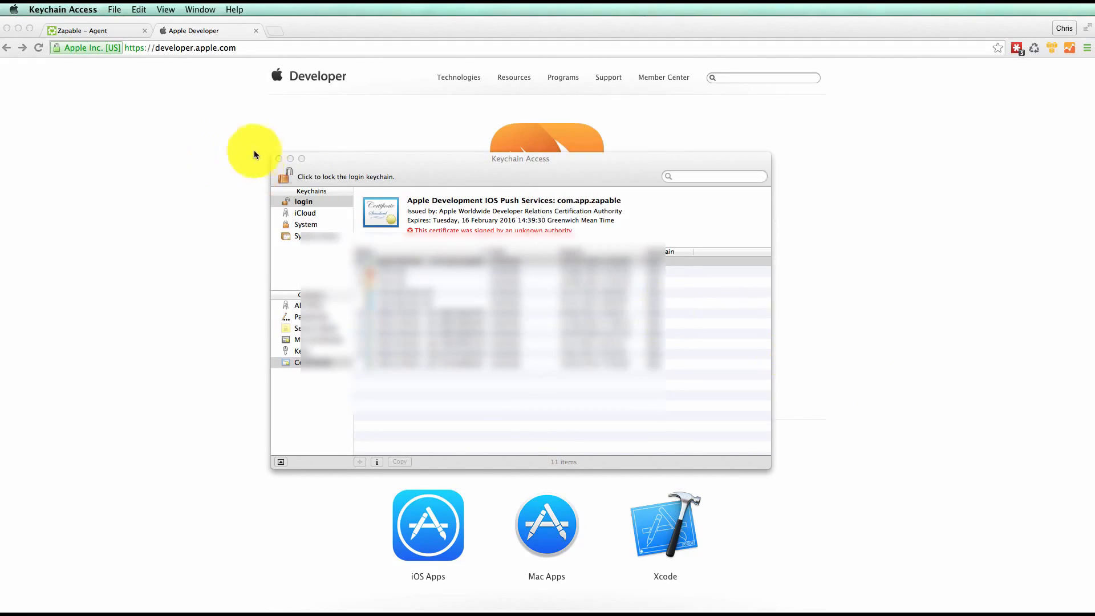
left_click(278, 159)
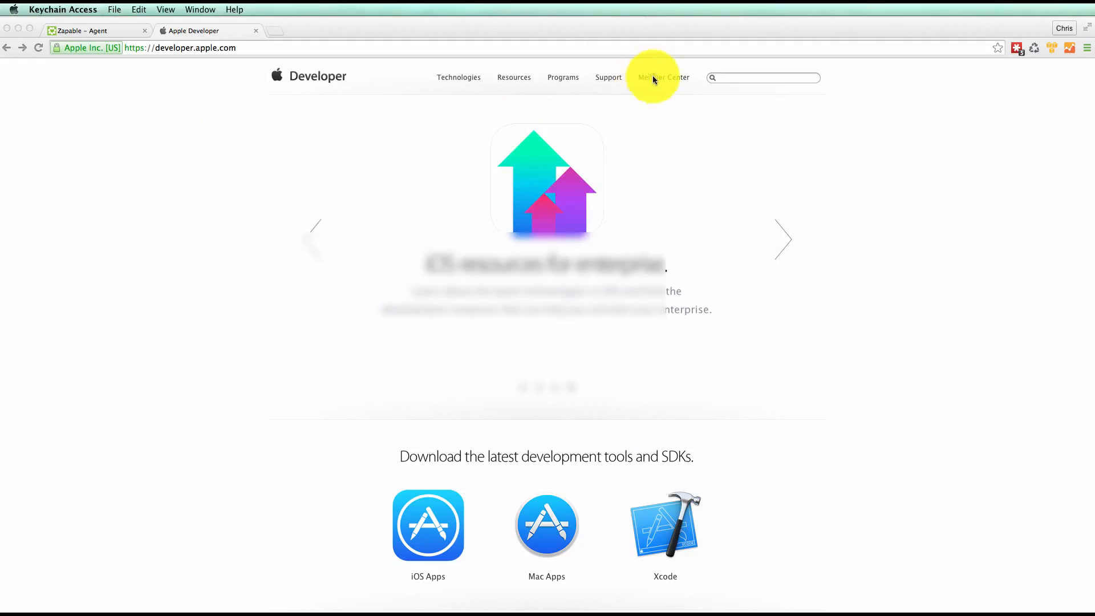
Go to the Apple Member Center in Chrome and open the list of iOS development certificates
left_click(666, 89)
left_click(666, 87)
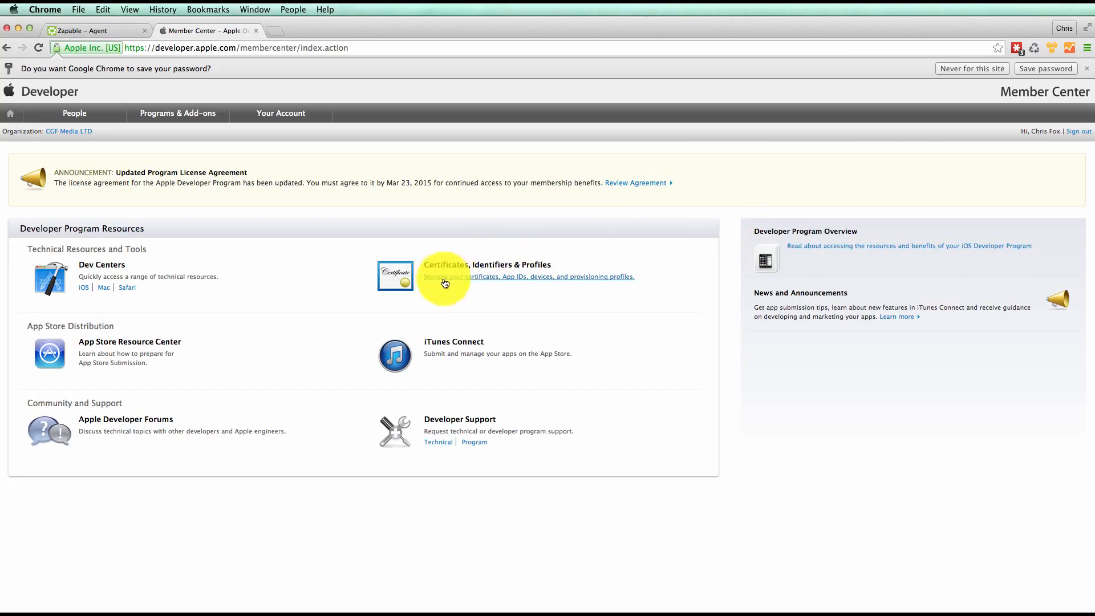
left_click(507, 282)
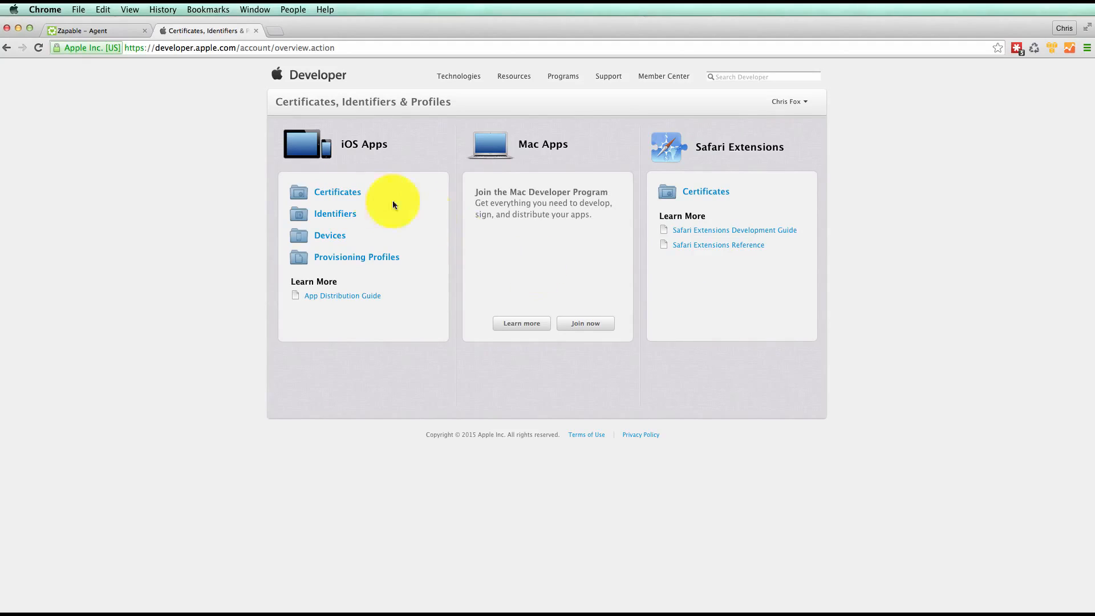
left_click(350, 196)
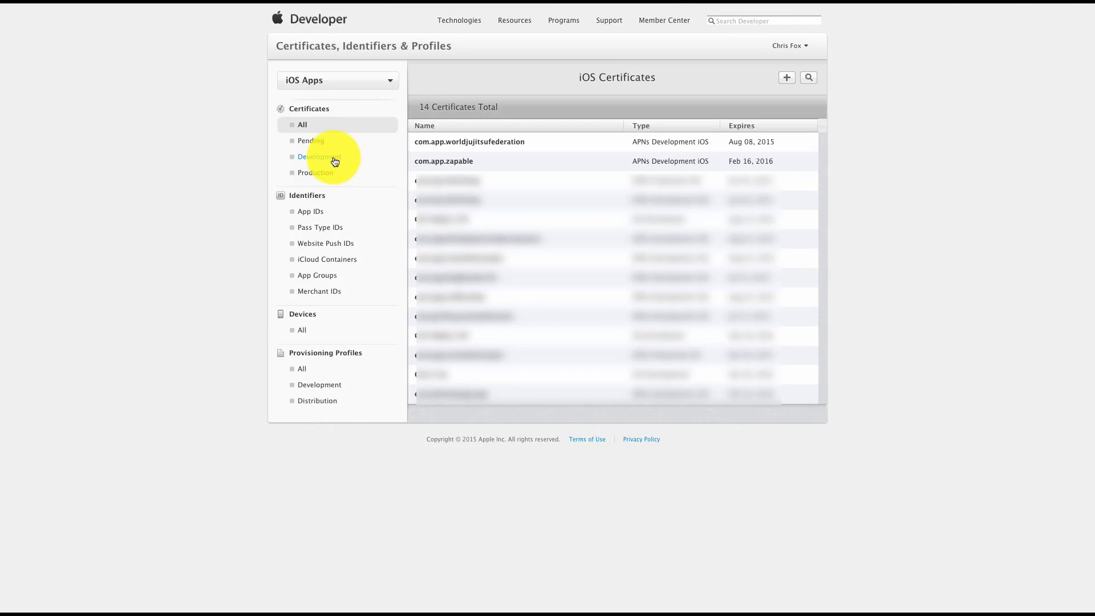
left_click(335, 160)
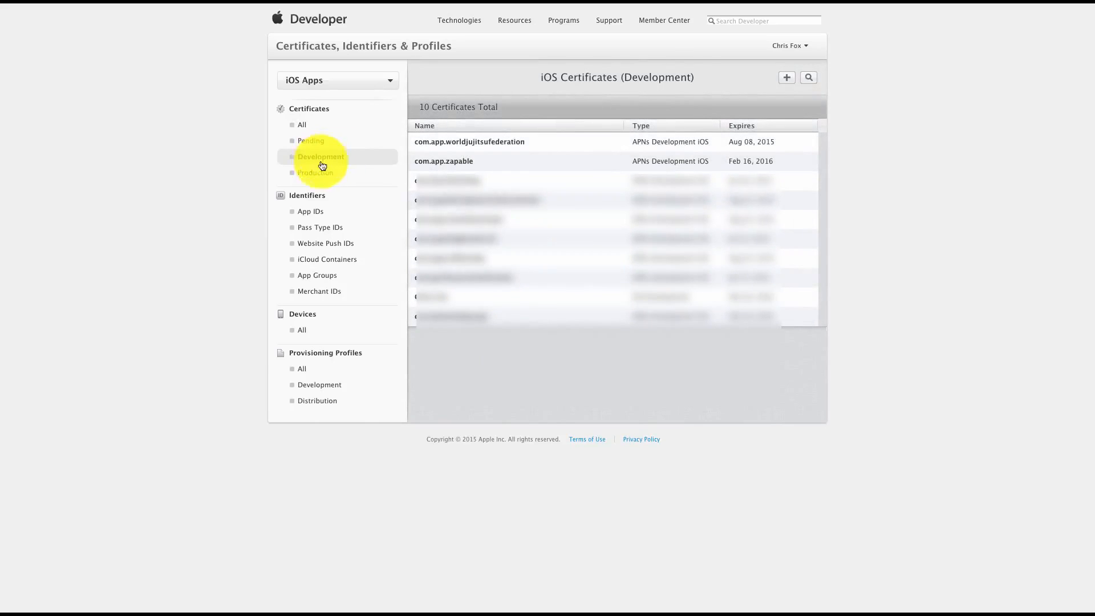
Start a new iOS App Development certificate and proceed past the certificate signing request instructions
left_click(787, 79)
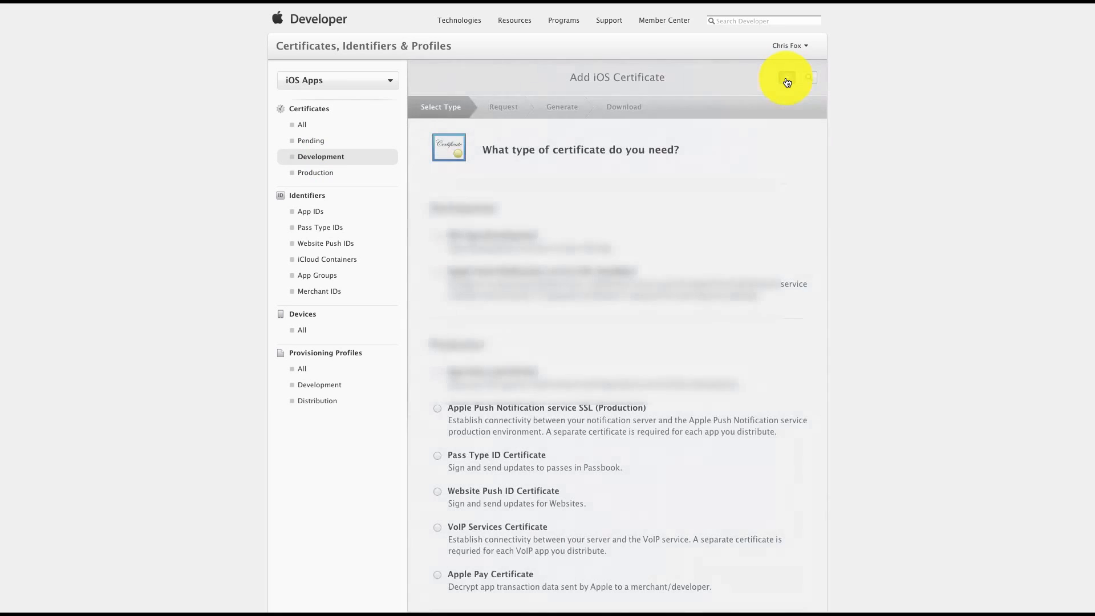
scroll(642, 254, "down", 1)
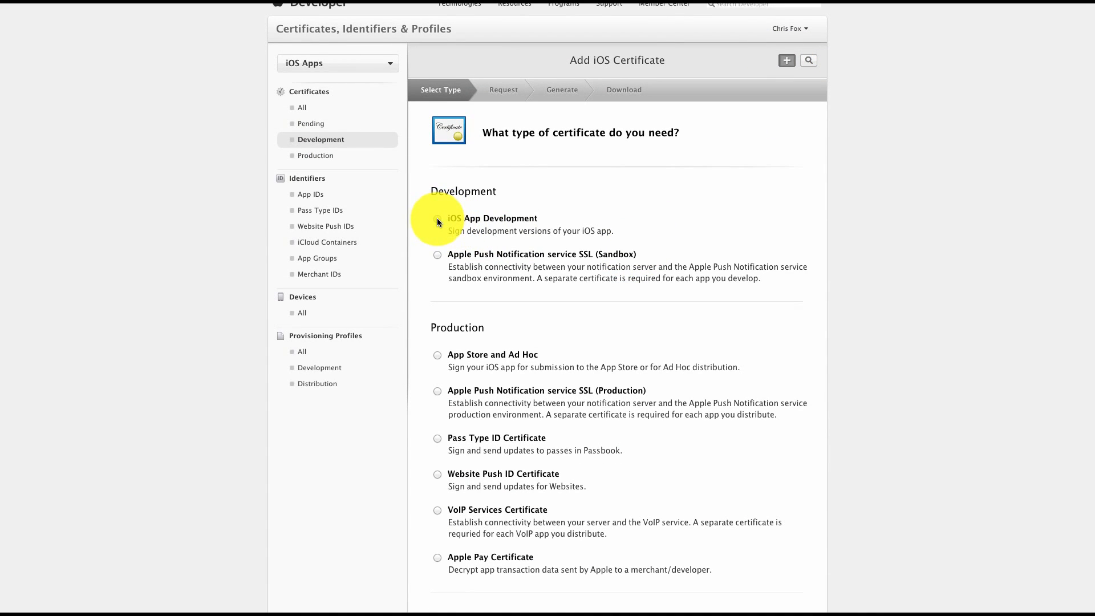
scroll(664, 270, "down", 5)
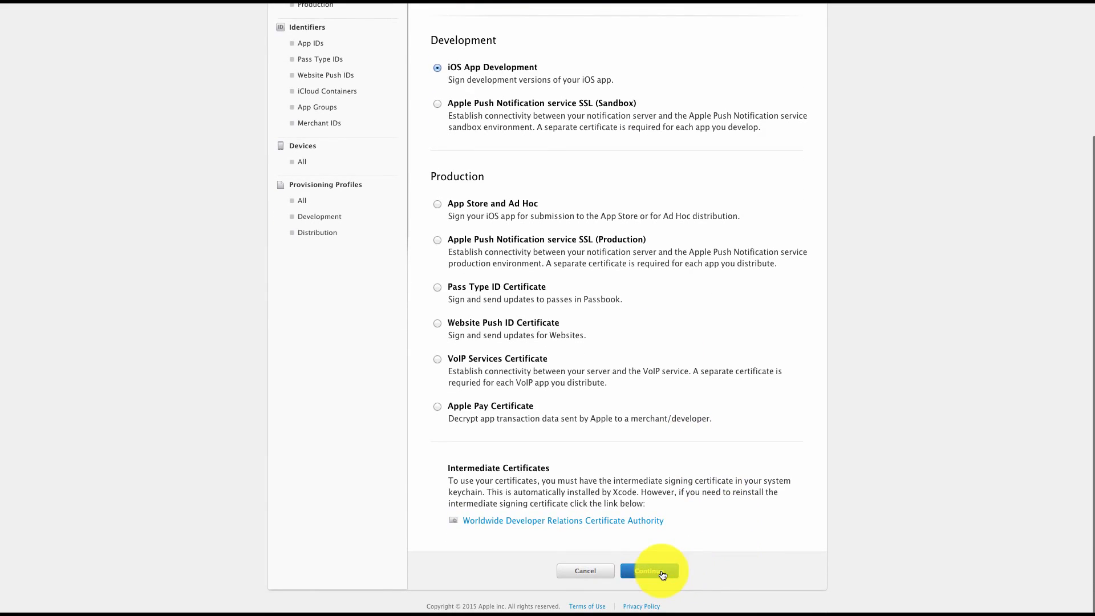
left_click(666, 574)
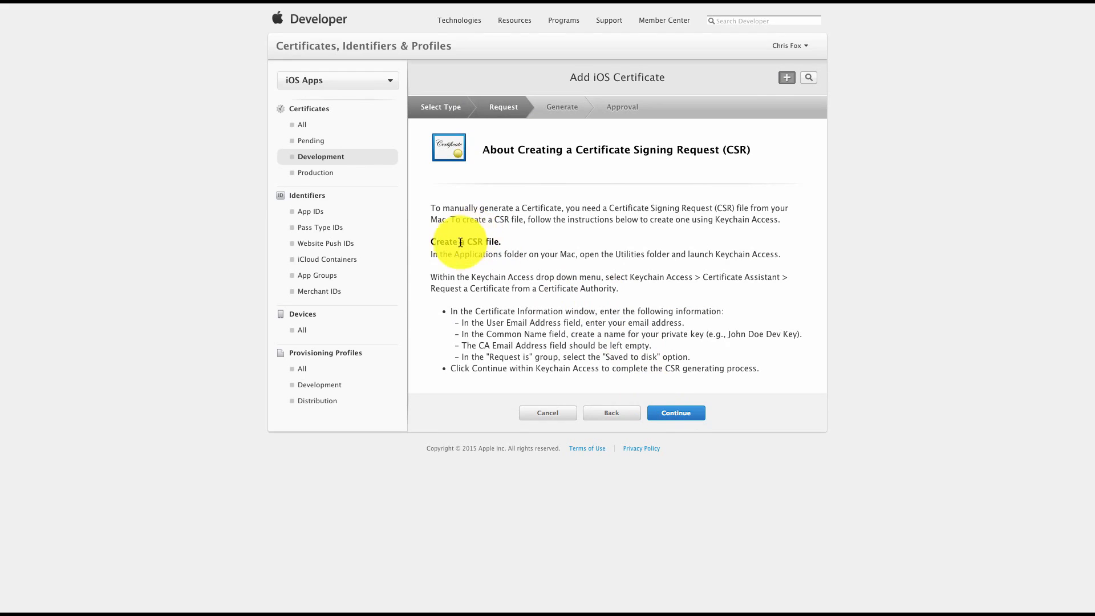
left_click_drag(428, 240, 467, 241)
left_click(496, 242)
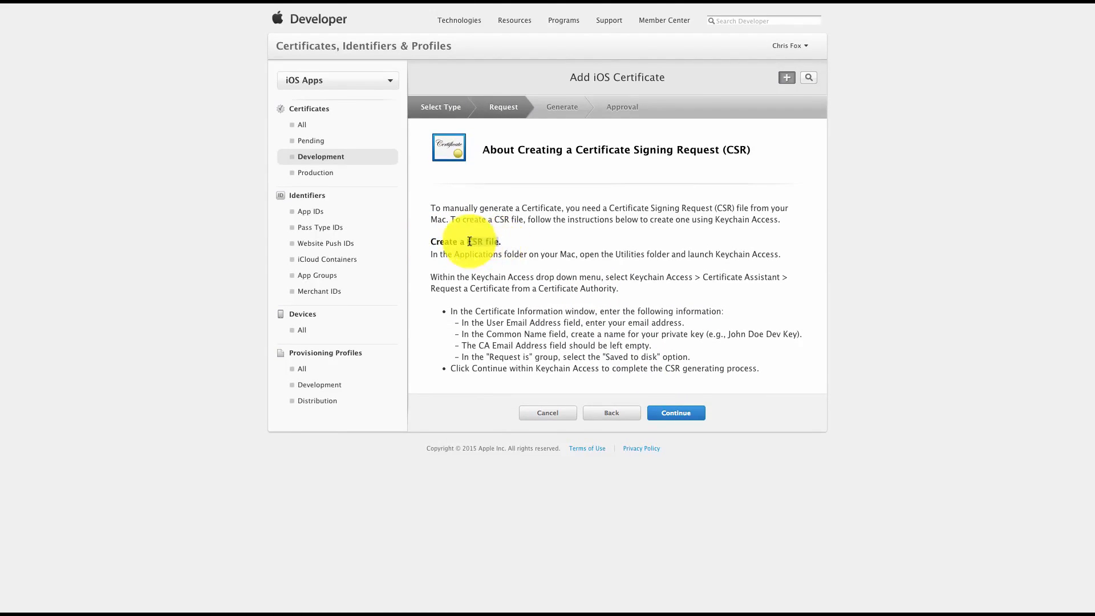
left_click(683, 419)
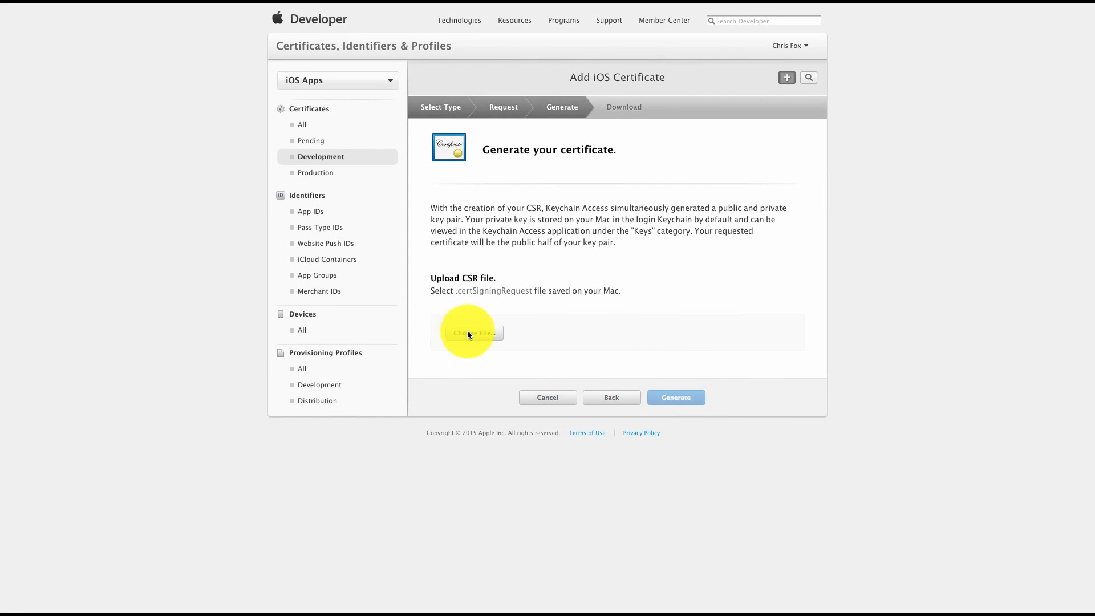
Upload CertificateSigningRequest.certSigningRequest from the Desktop and generate the development certificate
left_click(474, 333)
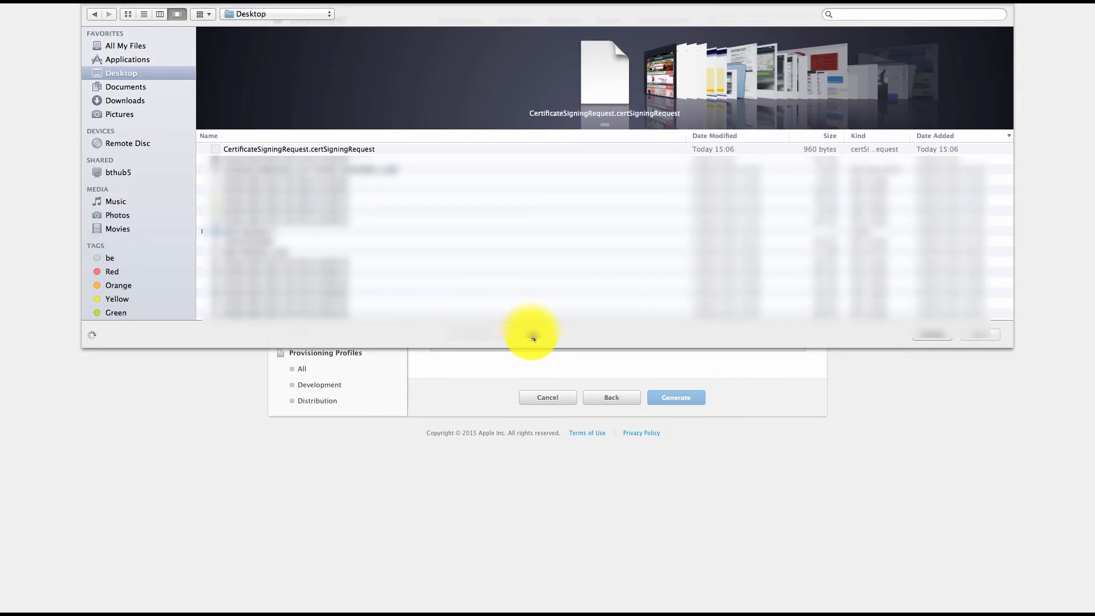
left_click(356, 150)
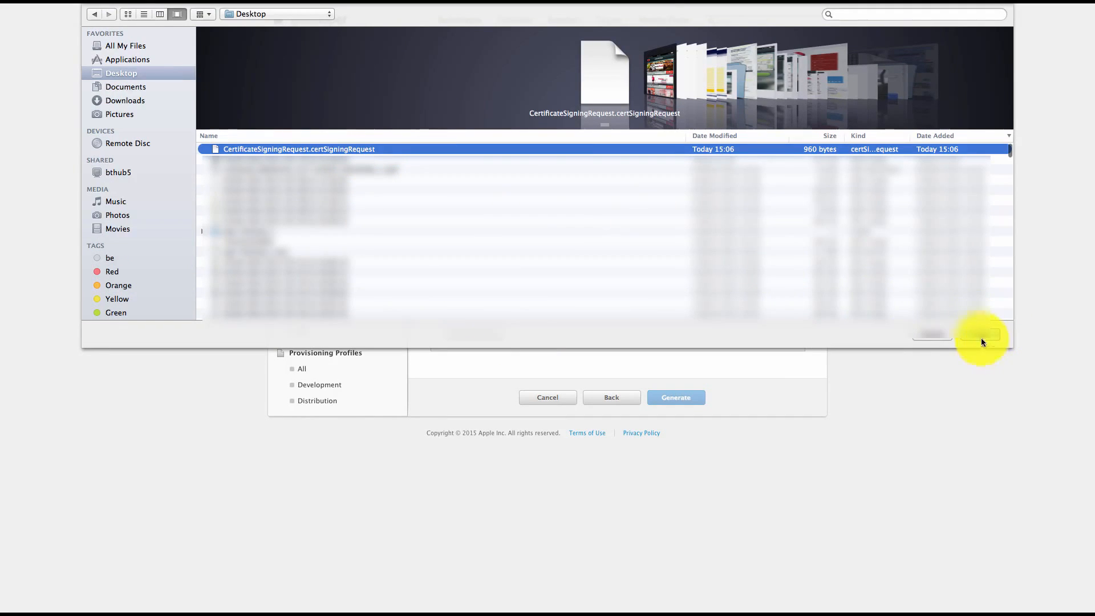
left_click(979, 336)
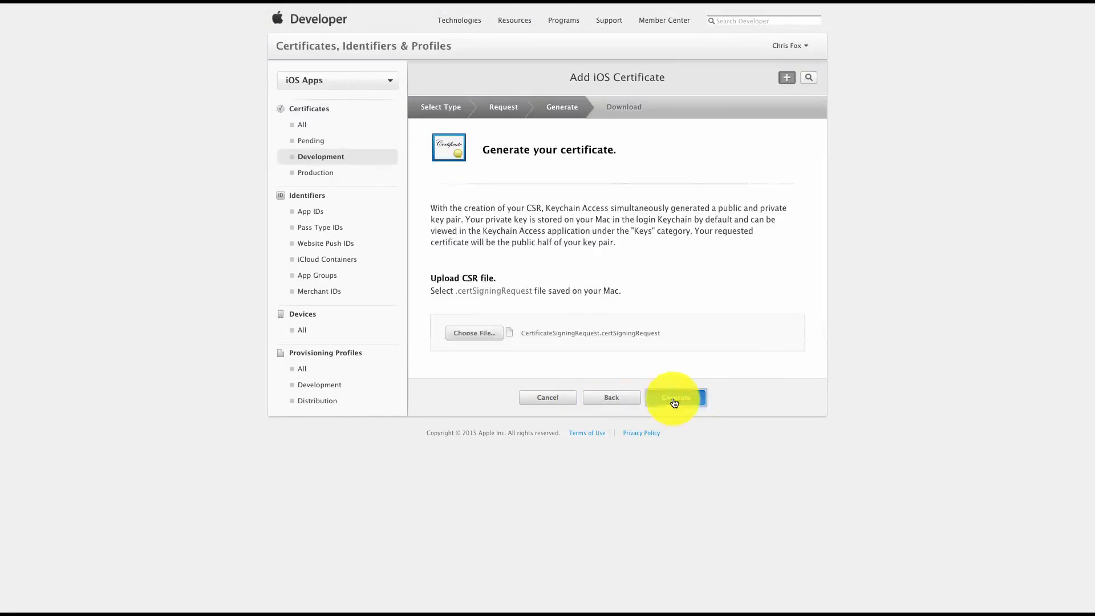
left_click(676, 399)
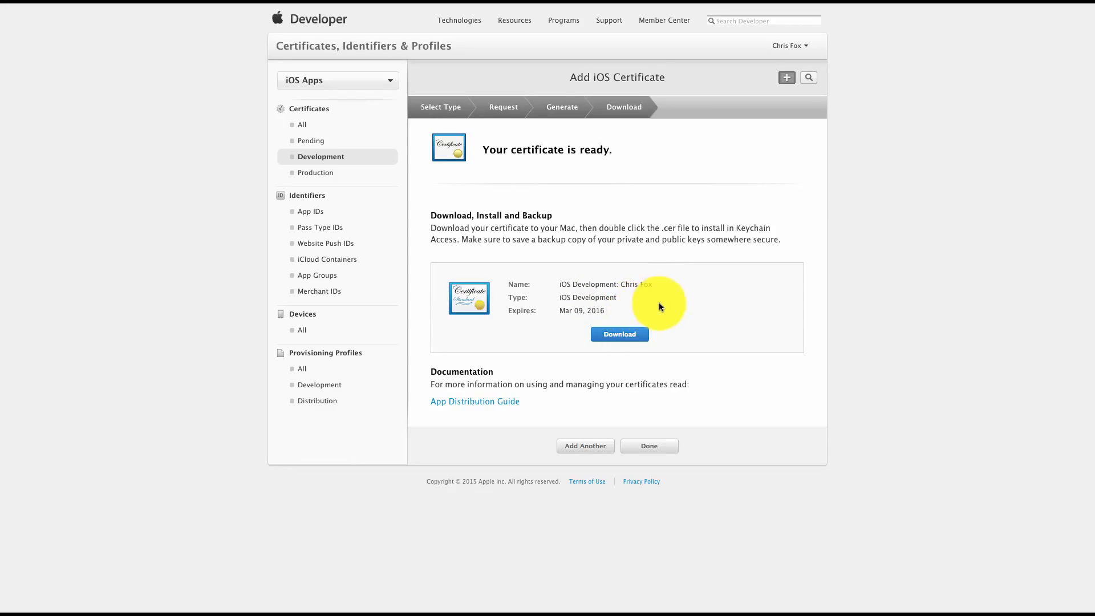
Select com.app.zapable in Zapable's app details and start registering a new iOS App ID in the Apple developer account
left_click(304, 159)
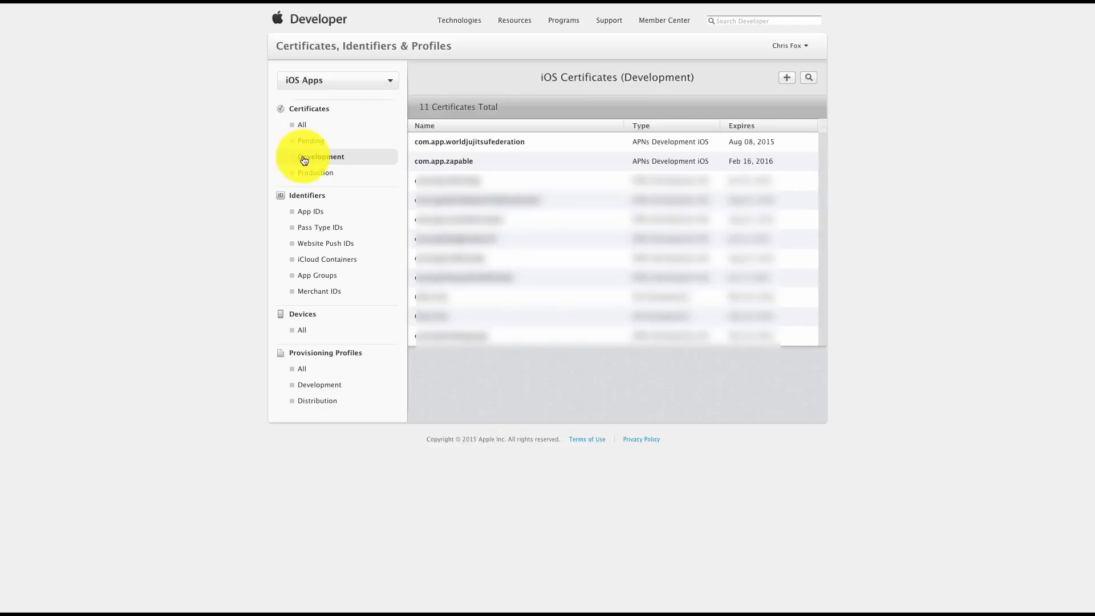
left_click(315, 215)
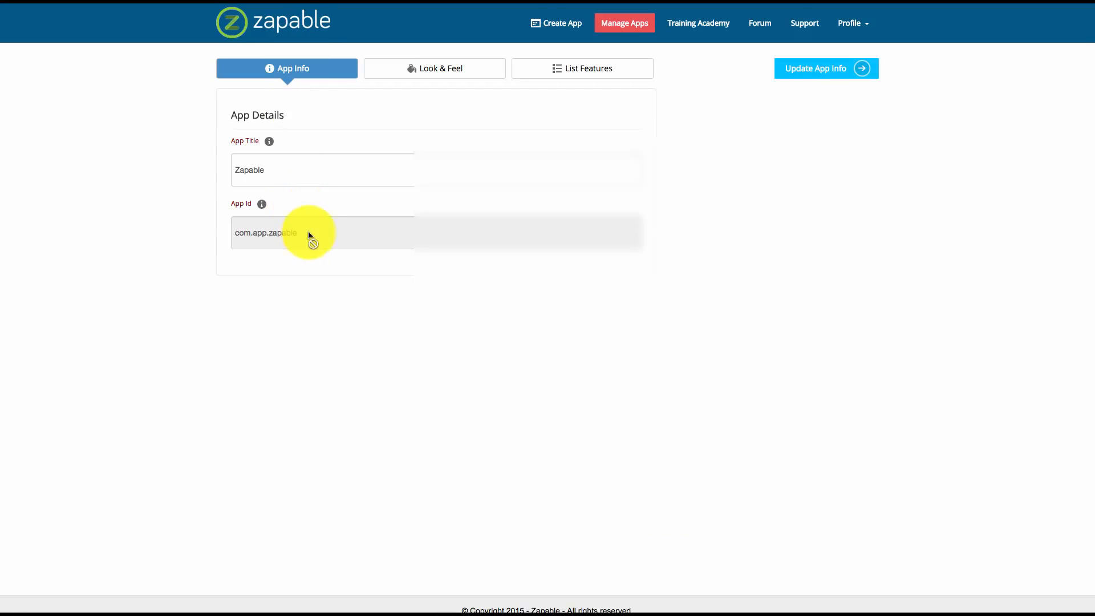
left_click_drag(308, 234, 234, 235)
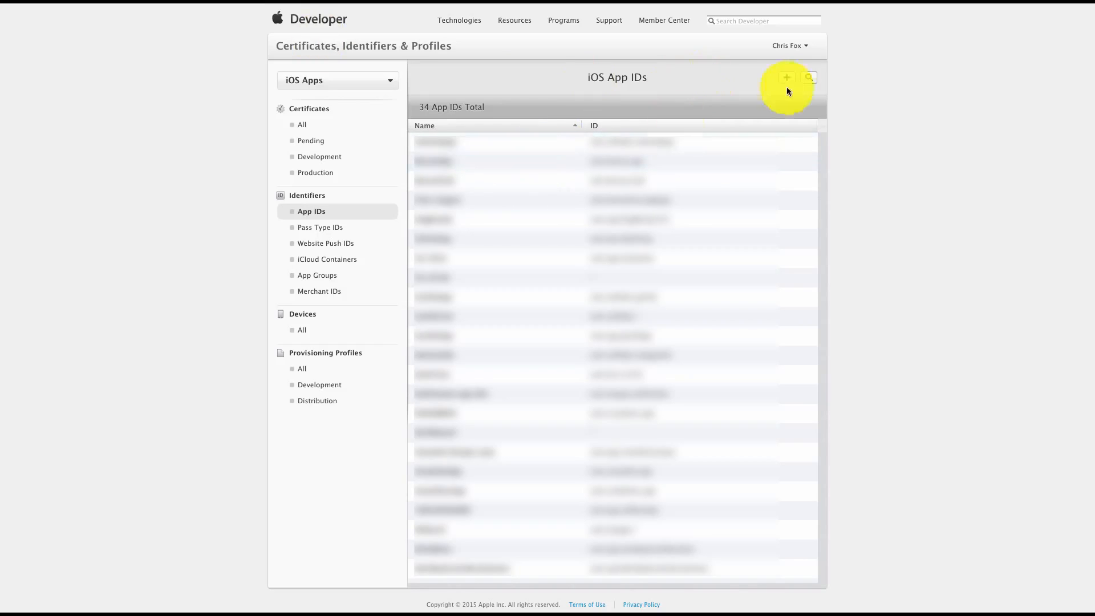
left_click(787, 80)
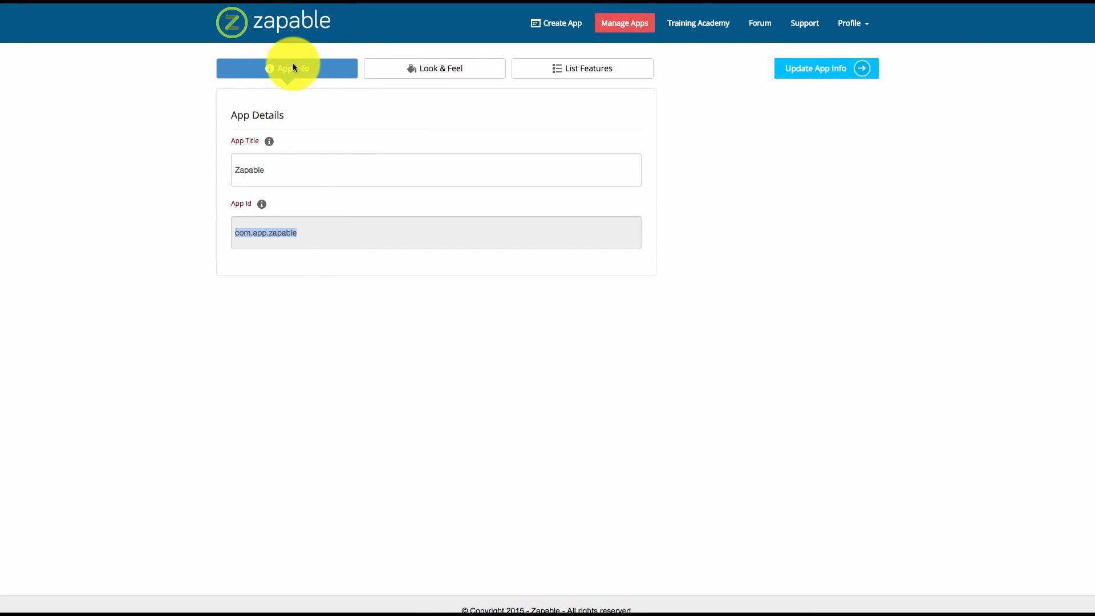
Reopen the Zapable app's details from the managed apps in Zapable and select its App Id, com.app.zapable
left_click(618, 25)
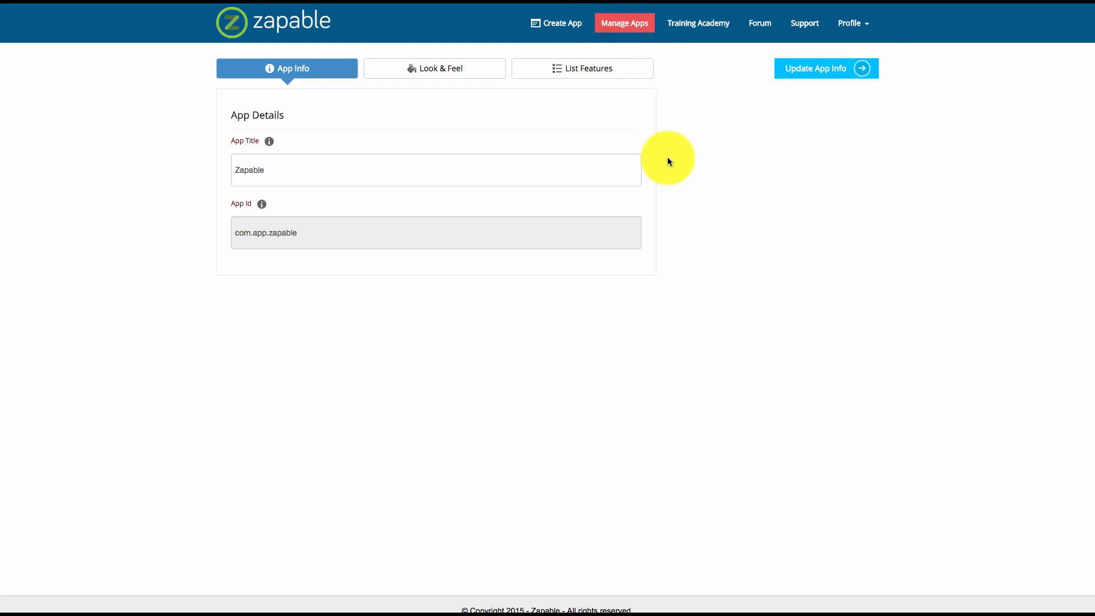
mouse_move(602, 191)
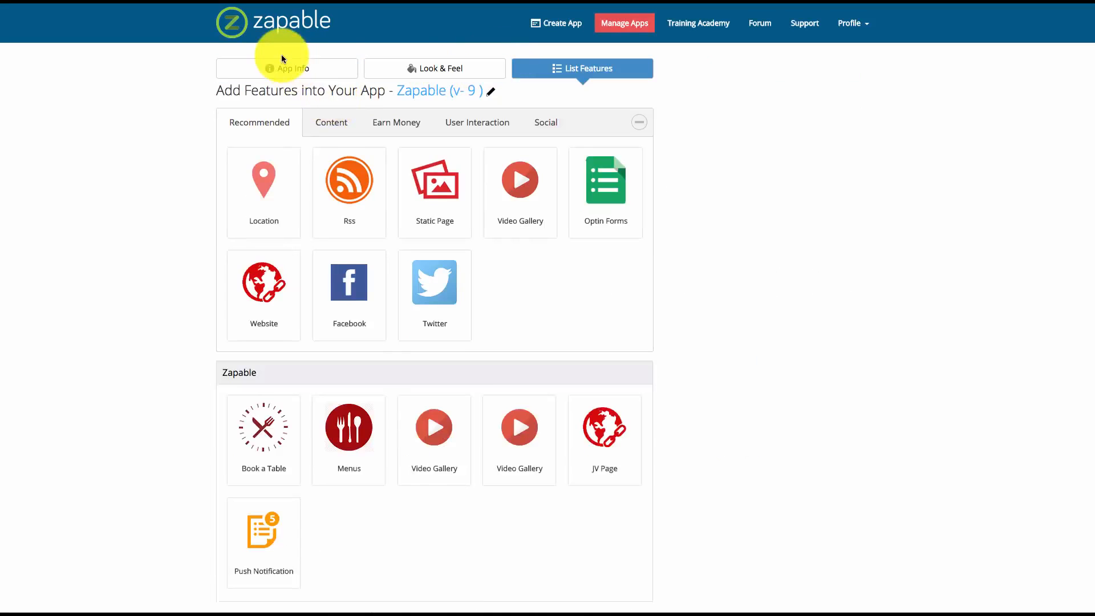
left_click(283, 70)
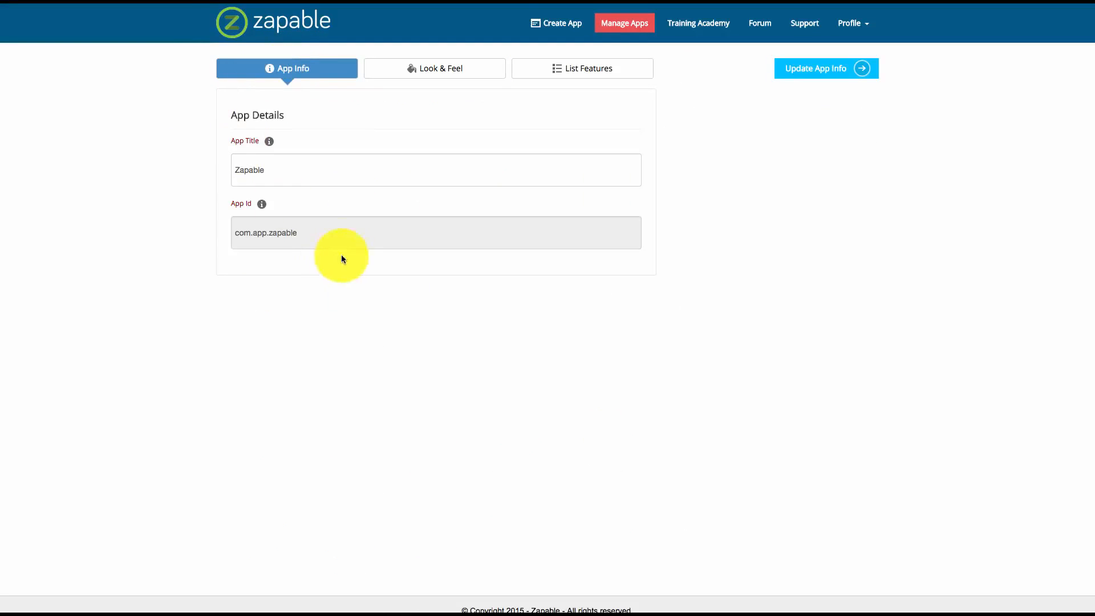
left_click_drag(310, 232, 238, 232)
key("super+c")
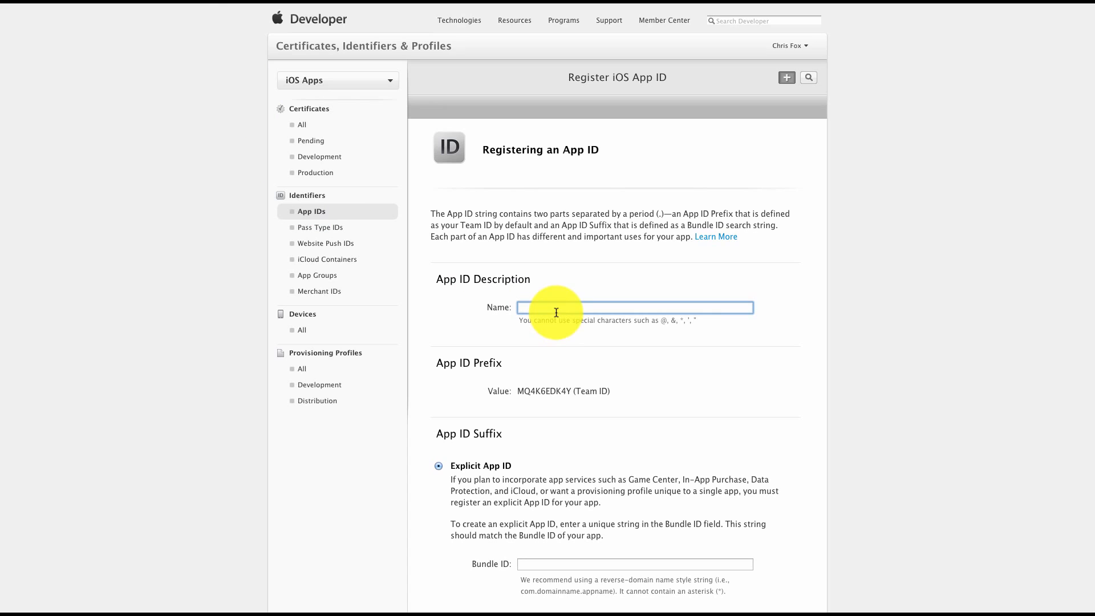
Describe the new App ID as Zapable and give it the explicit bundle ID com.app.zapable
type("Zapable")
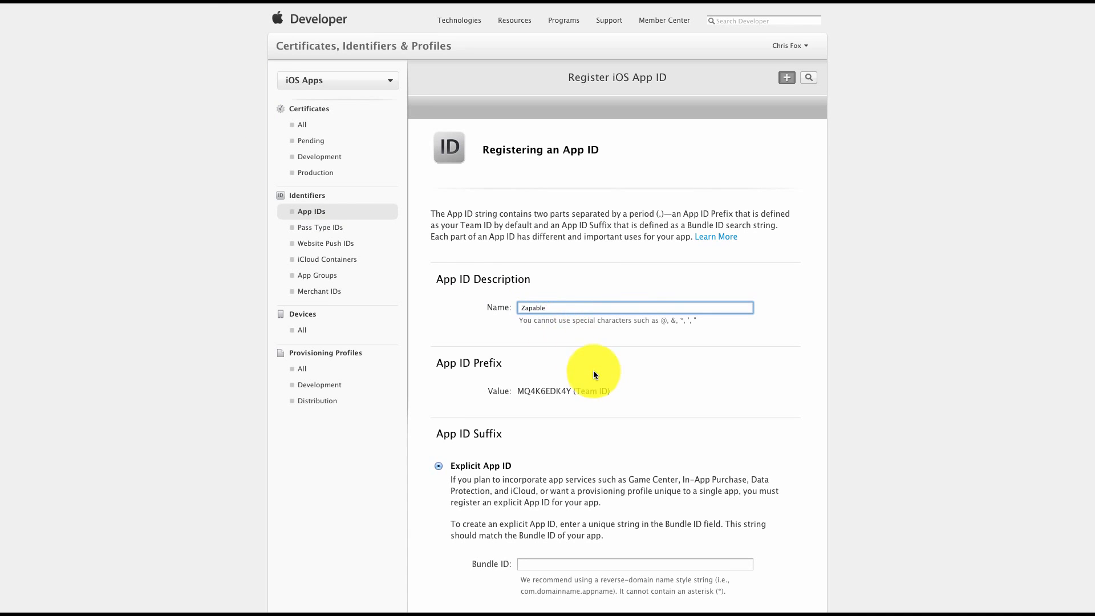
scroll(593, 374, "down", 5)
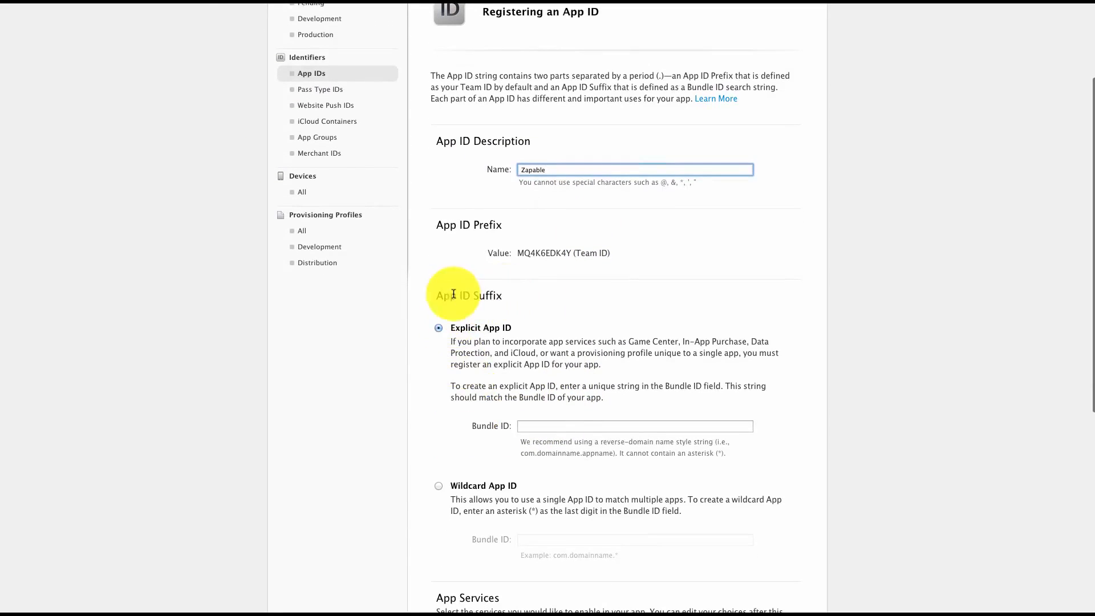
left_click_drag(452, 294, 510, 294)
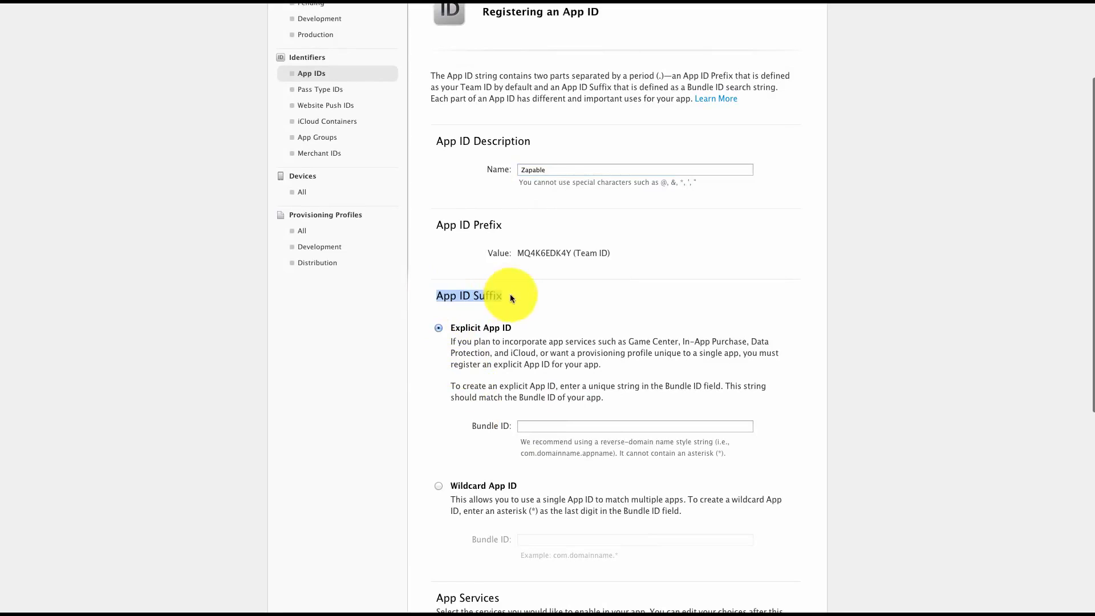
left_click(438, 329)
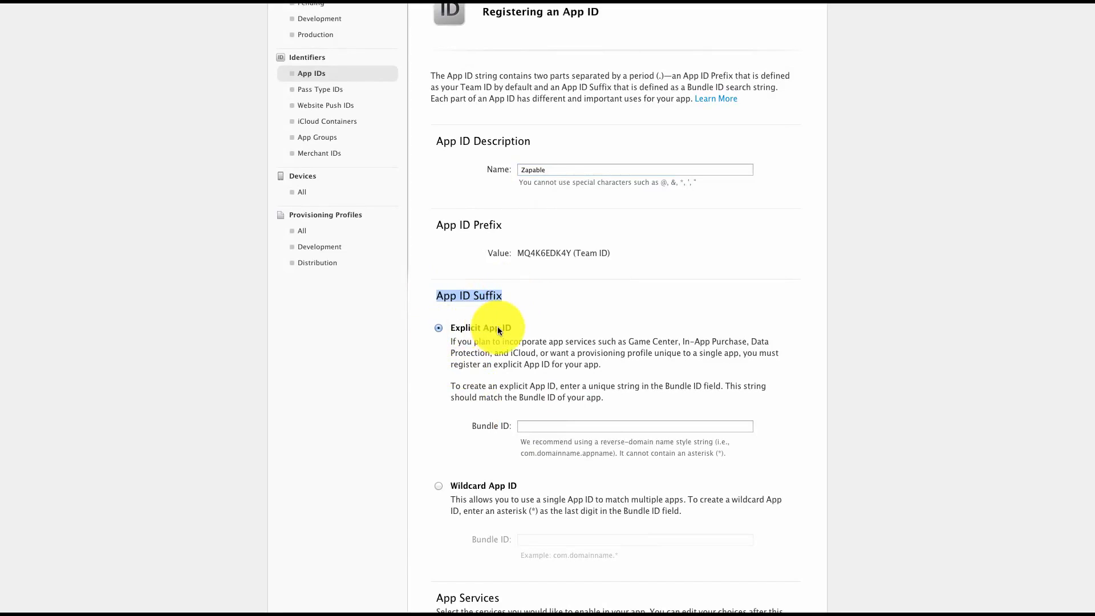
left_click(541, 425)
key("super+v")
Enable Push Notifications for the App ID and submit its registration
scroll(781, 360, "down", 10)
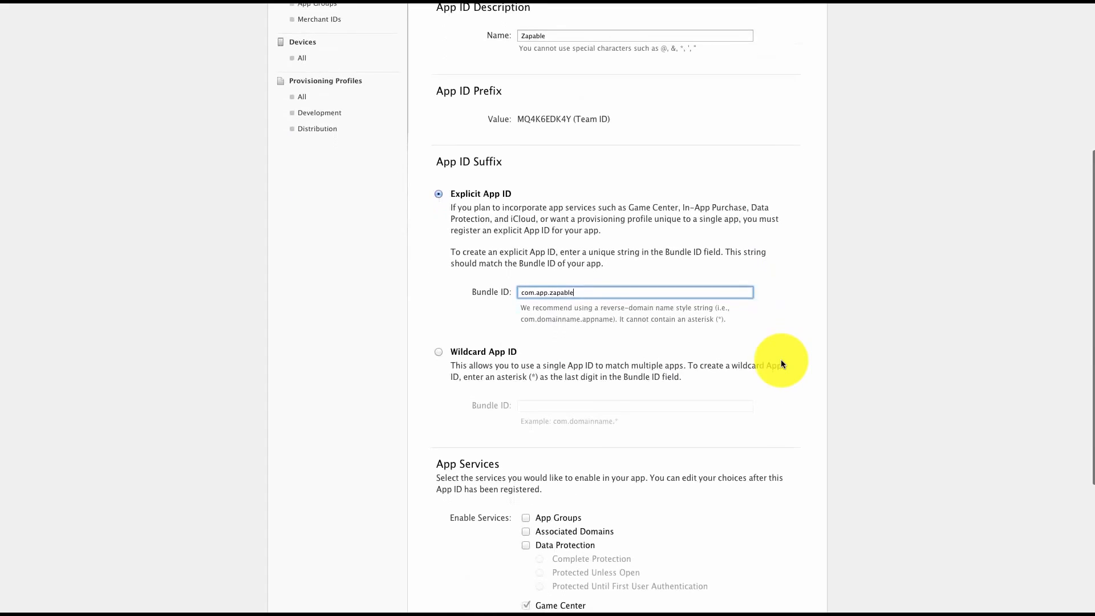
scroll(781, 359, "down", 4)
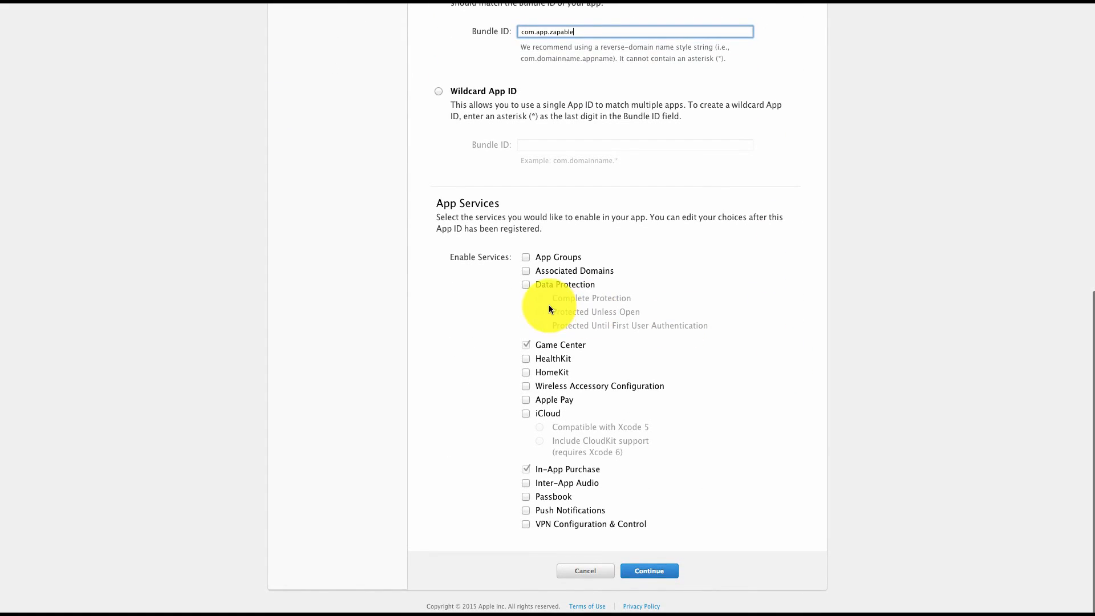
left_click(525, 510)
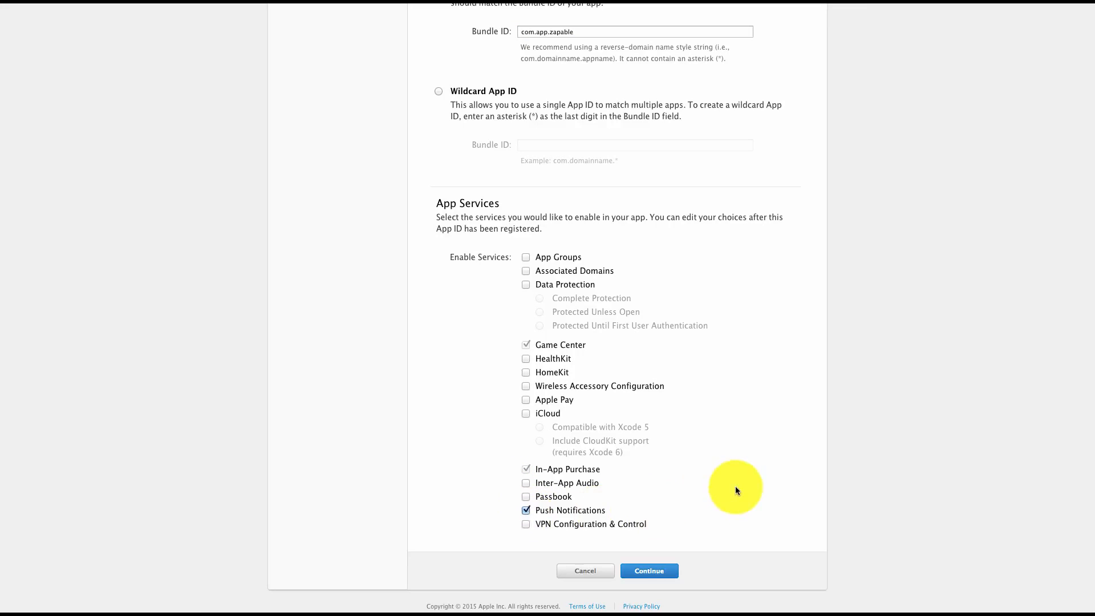
left_click(658, 574)
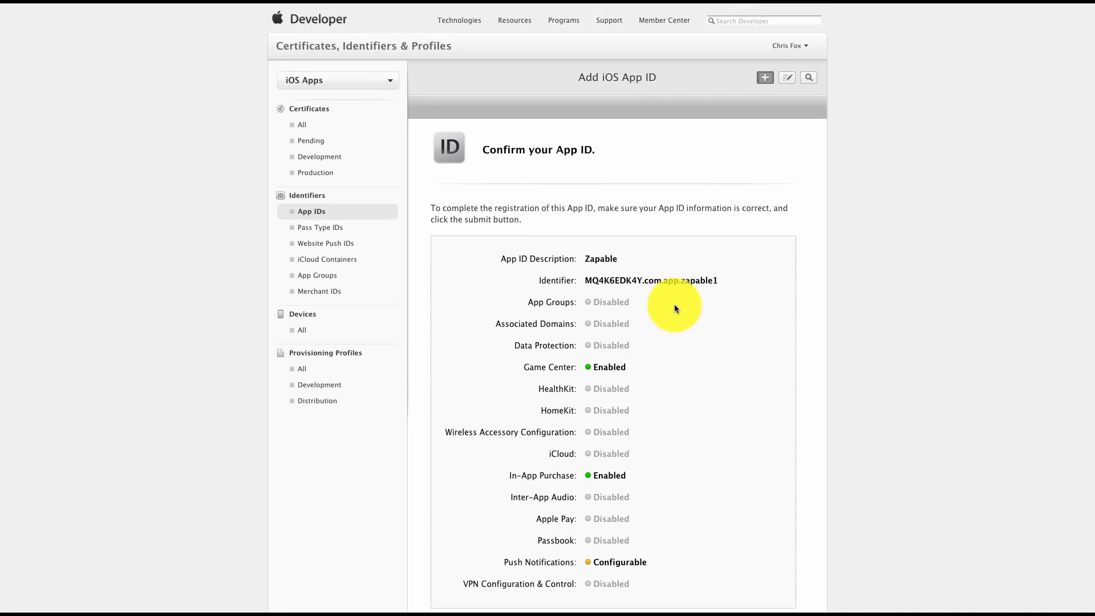
scroll(675, 304, "down", 3)
scroll(721, 317, "down", 1)
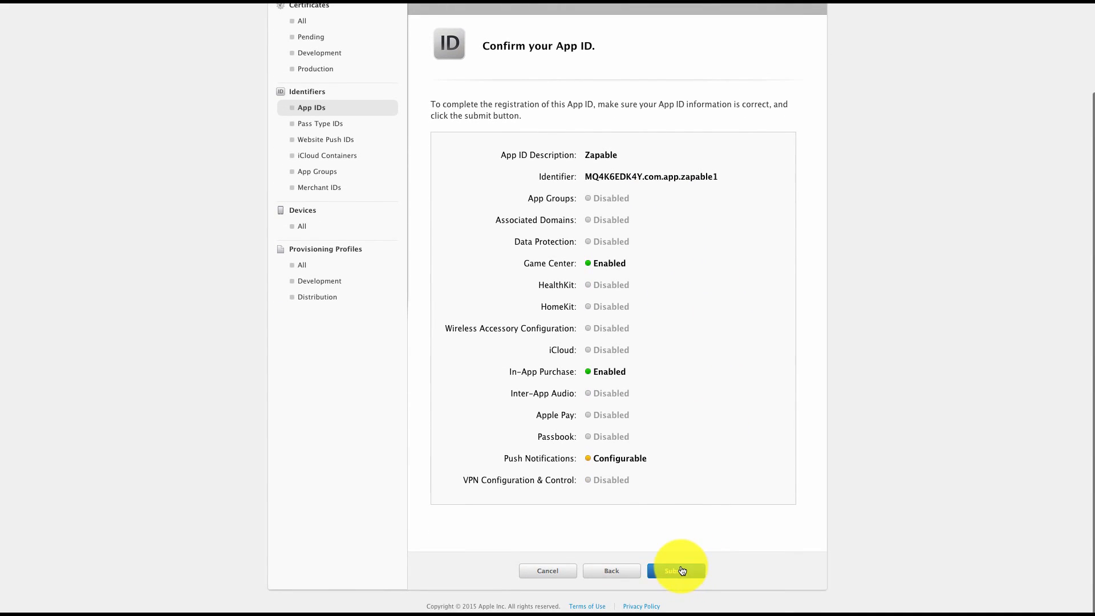
left_click(667, 574)
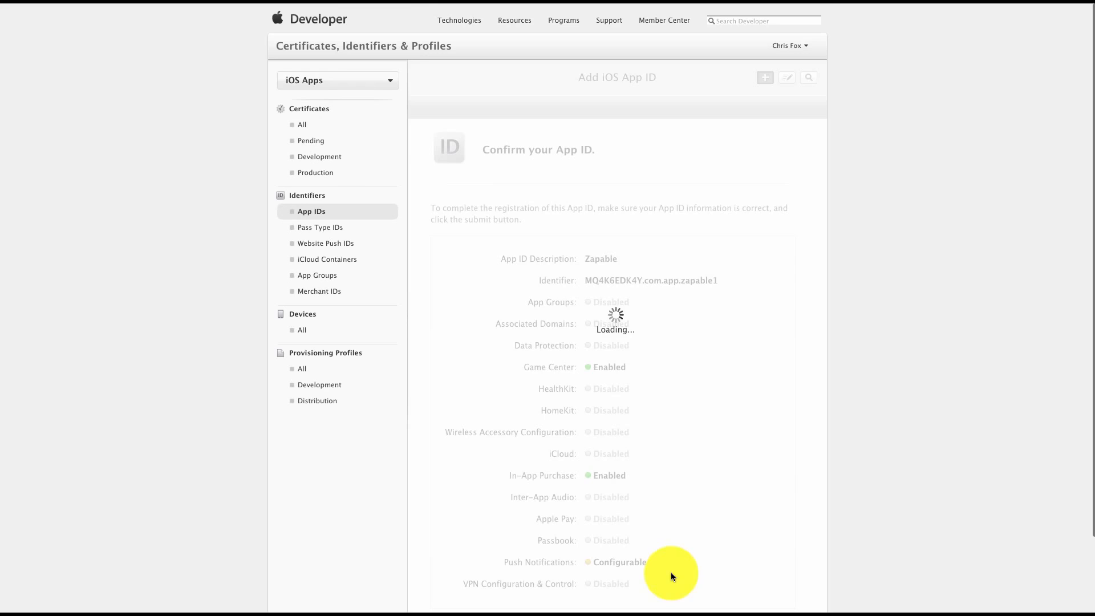
scroll(707, 378, "down", 3)
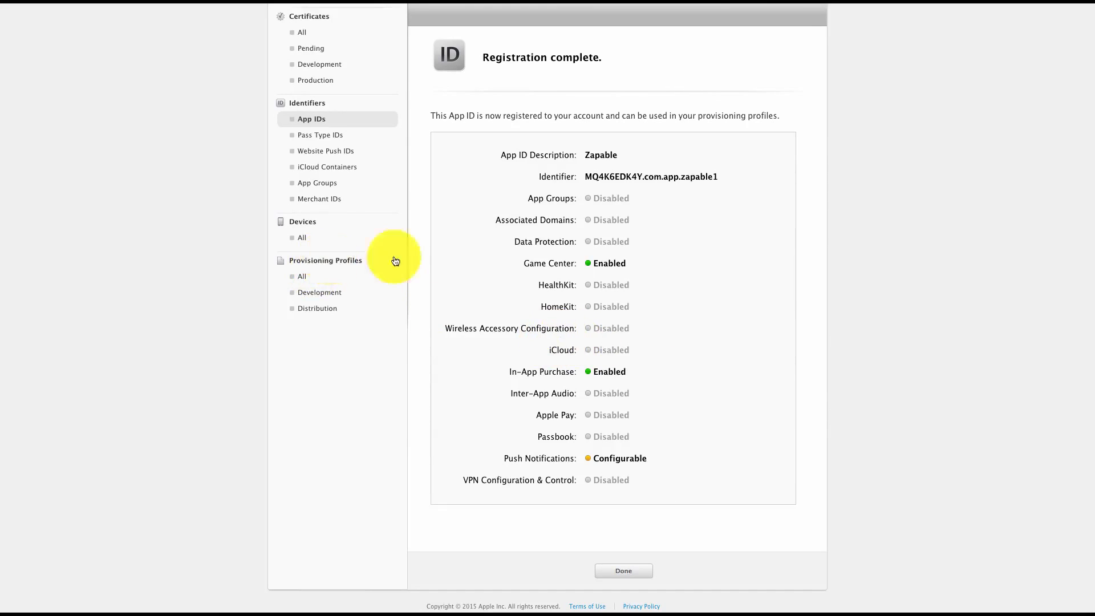
scroll(606, 275, "up", 3)
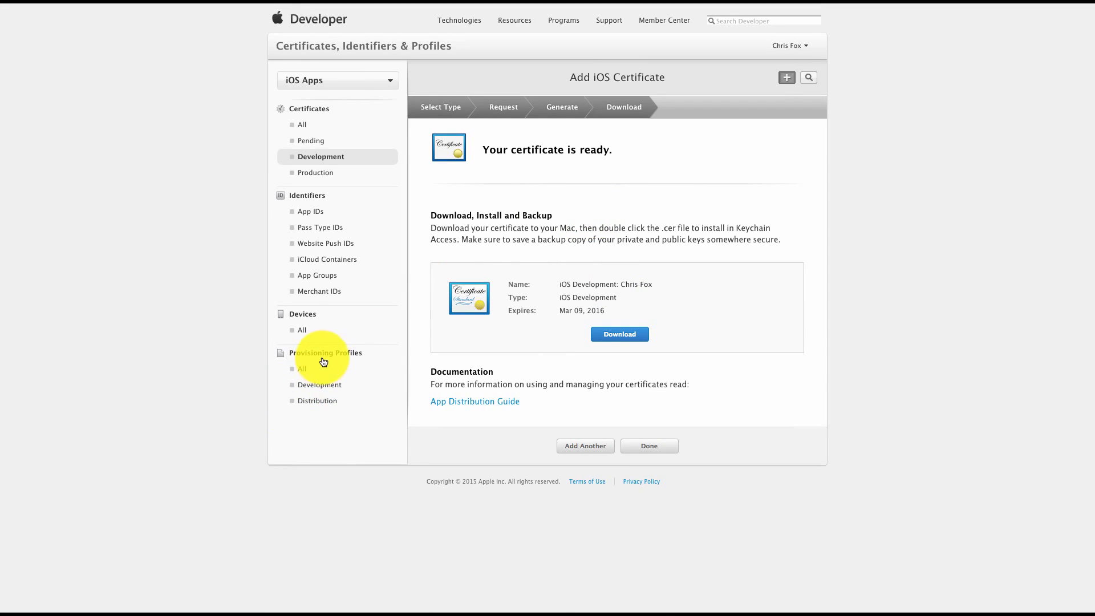
Start a new provisioning profile of type iOS App Development and proceed to its configuration
left_click(301, 373)
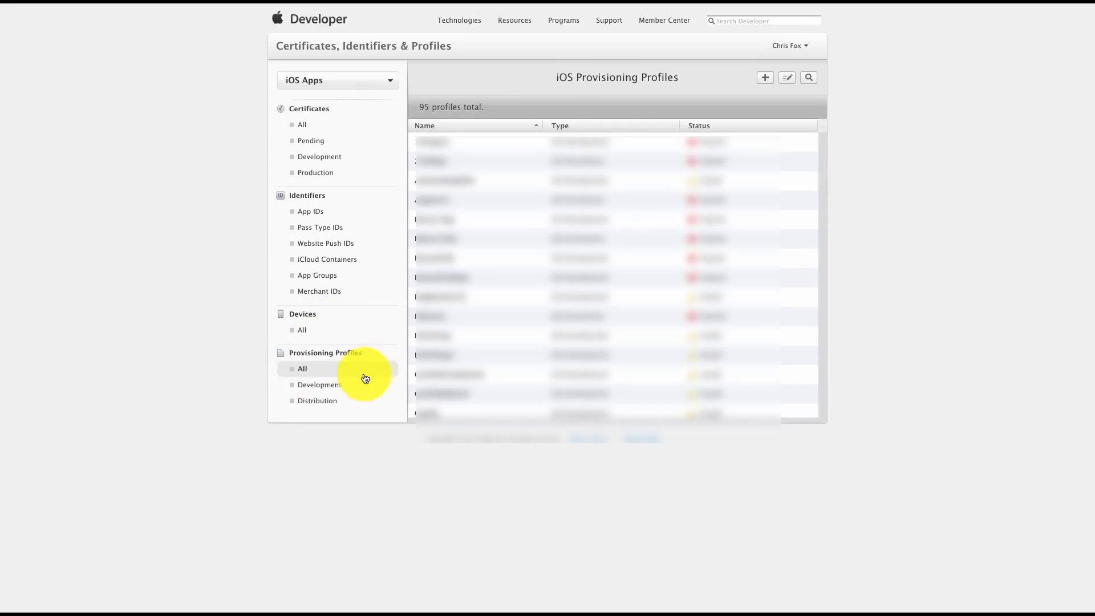
left_click(764, 78)
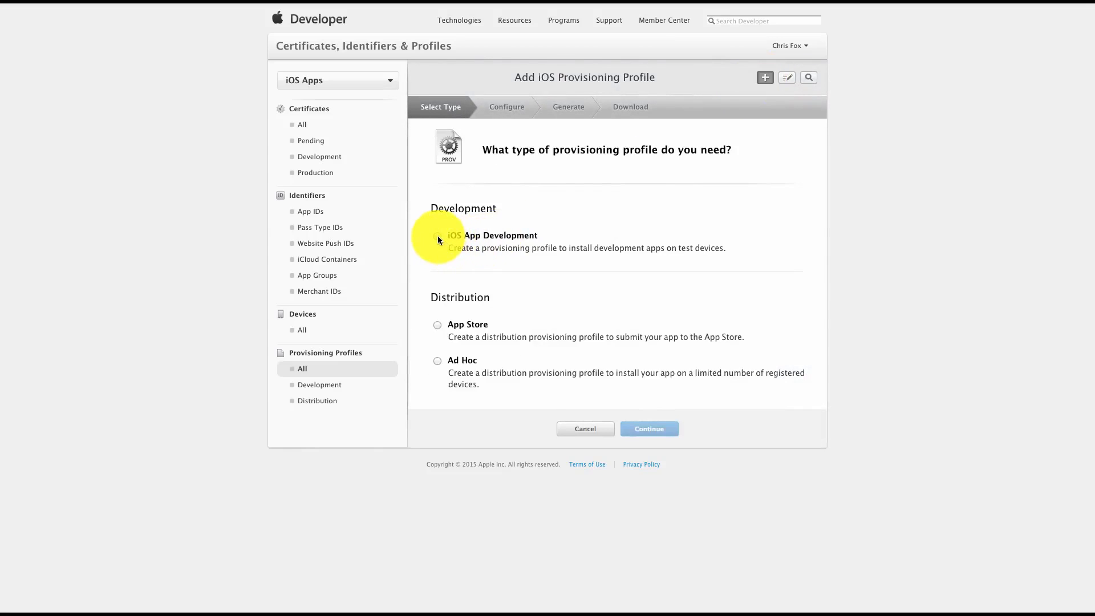
left_click(437, 237)
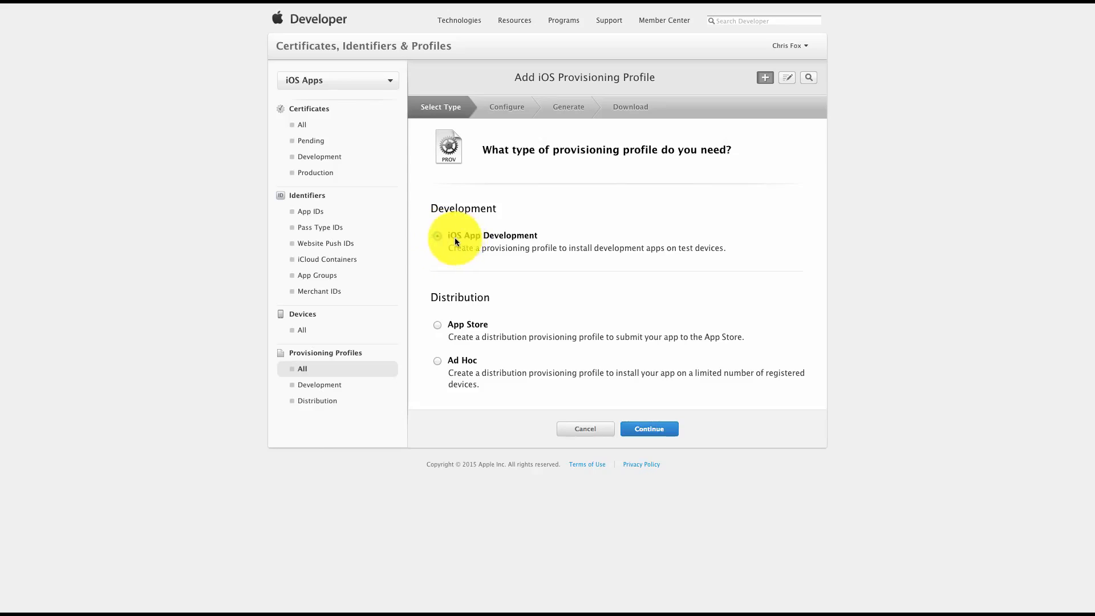
left_click(656, 432)
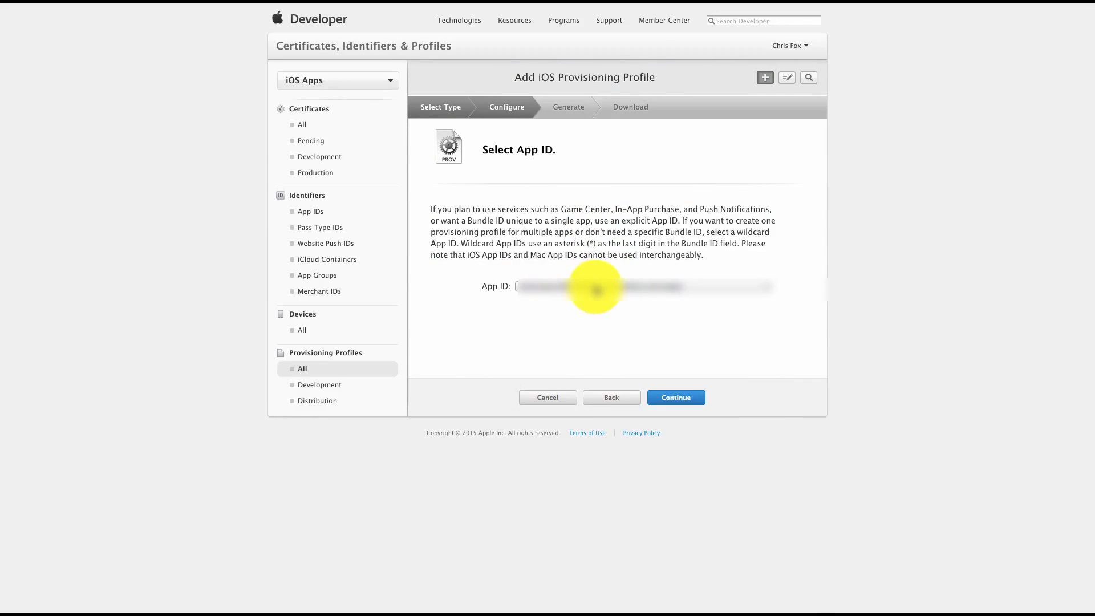
Assign the Zapable App ID com.app.zapable to the provisioning profile and include the first iOS Development certificate
left_click(595, 288)
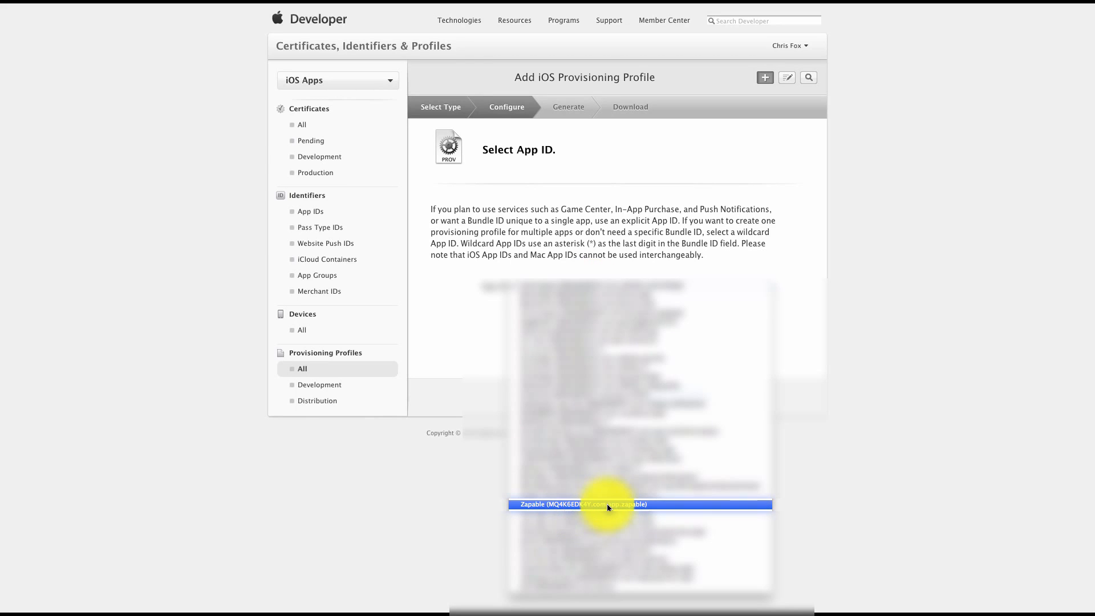
left_click(625, 505)
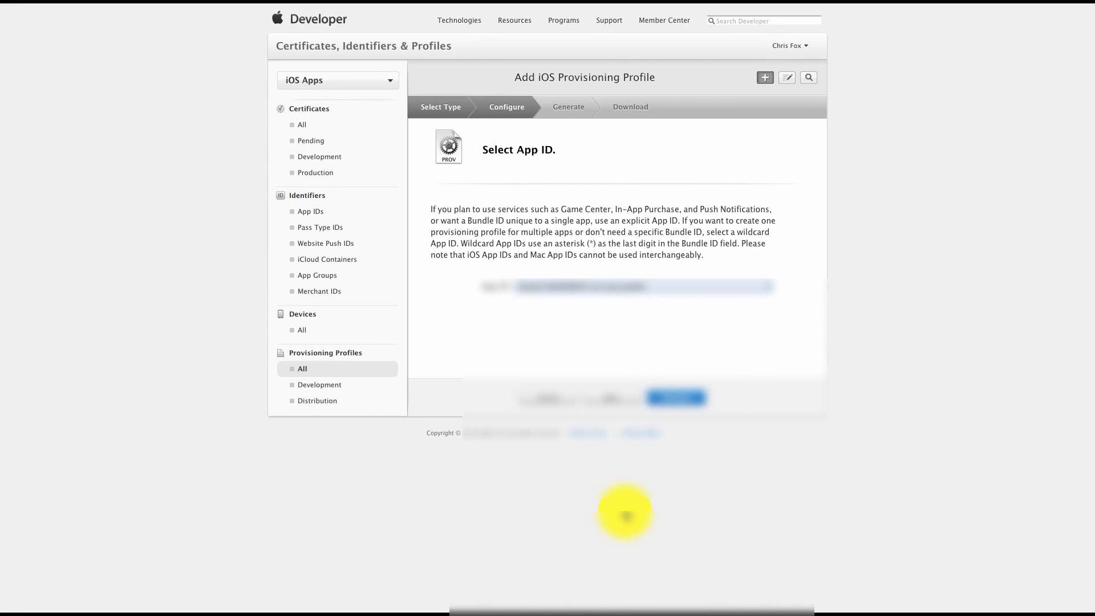
left_click(686, 399)
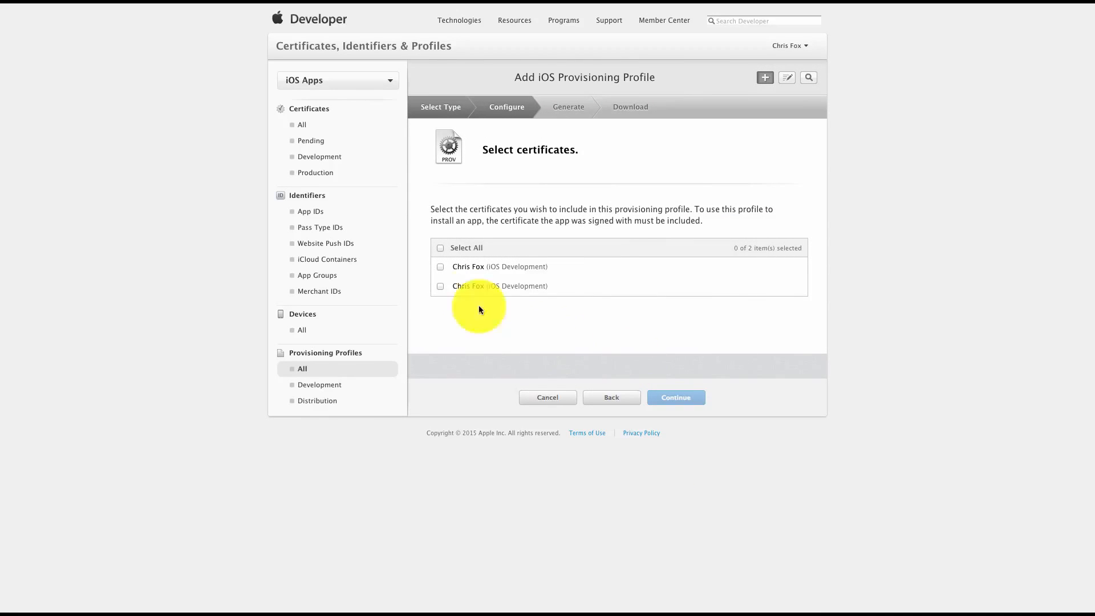
left_click(440, 267)
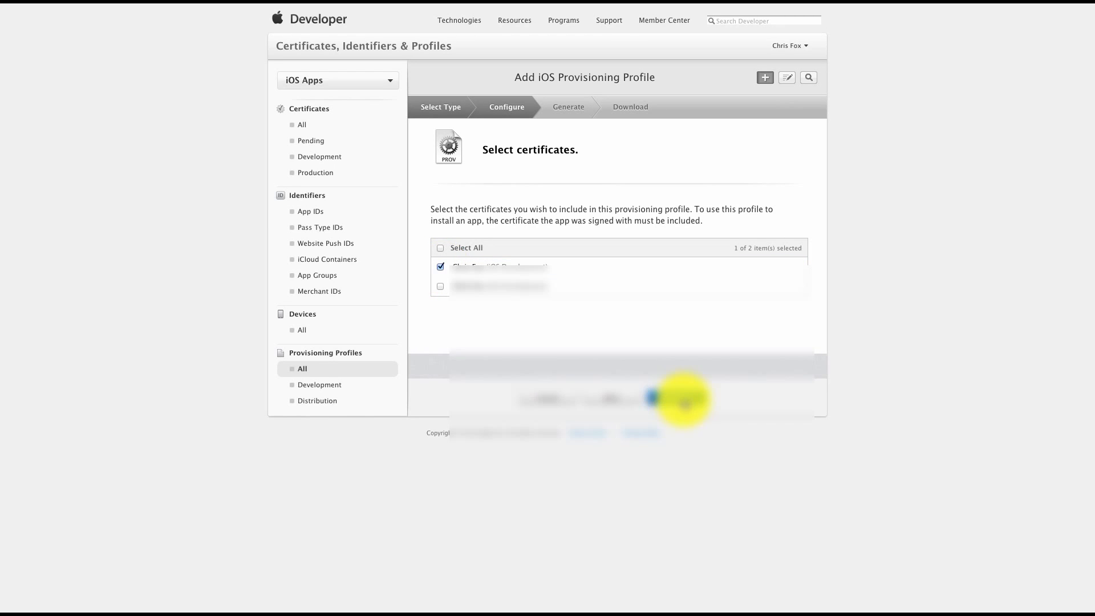
left_click(679, 397)
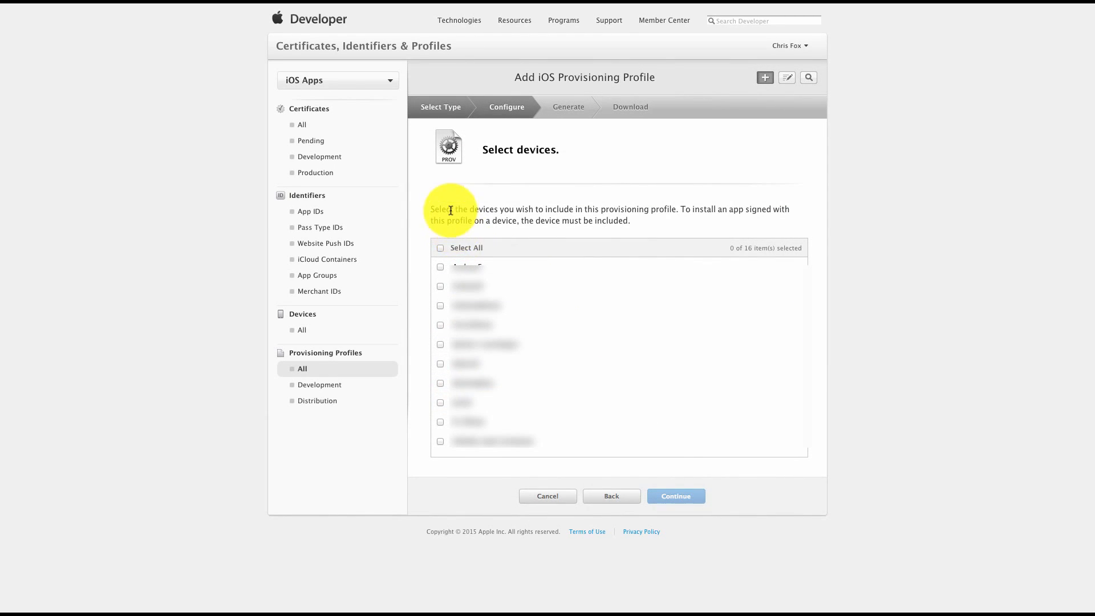
Include all registered devices in the provisioning profile and continue to naming it
left_click_drag(432, 208, 653, 221)
left_click(652, 221)
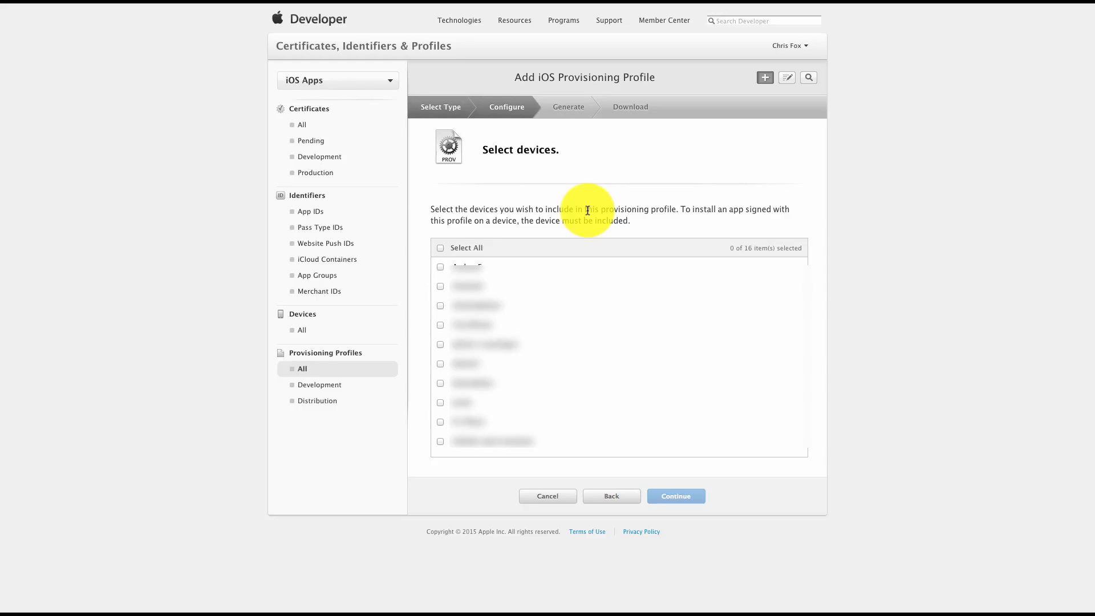
left_click(439, 248)
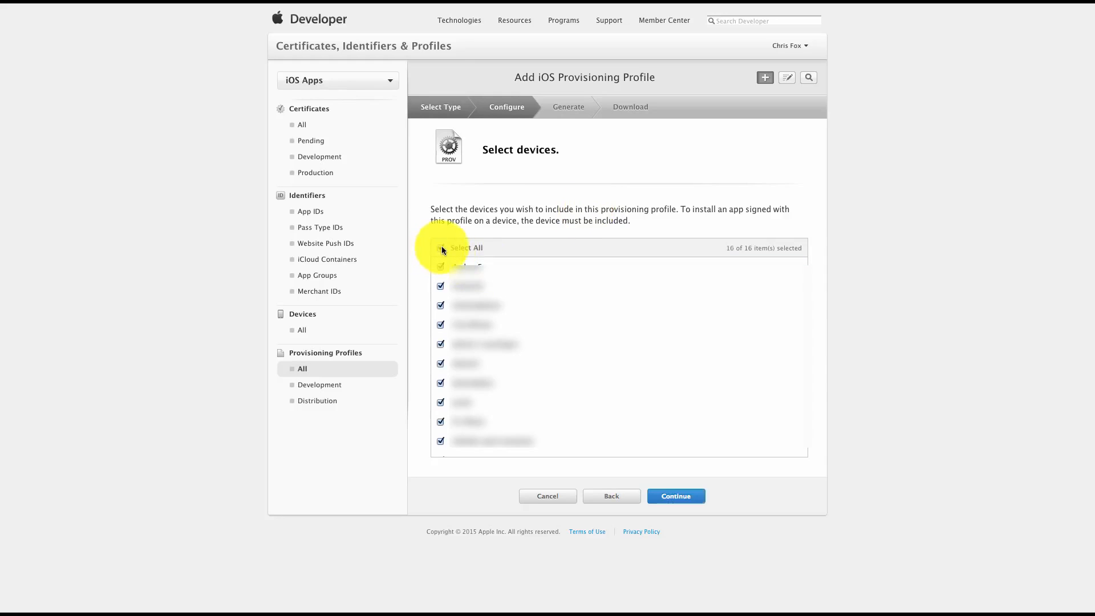
left_click(689, 502)
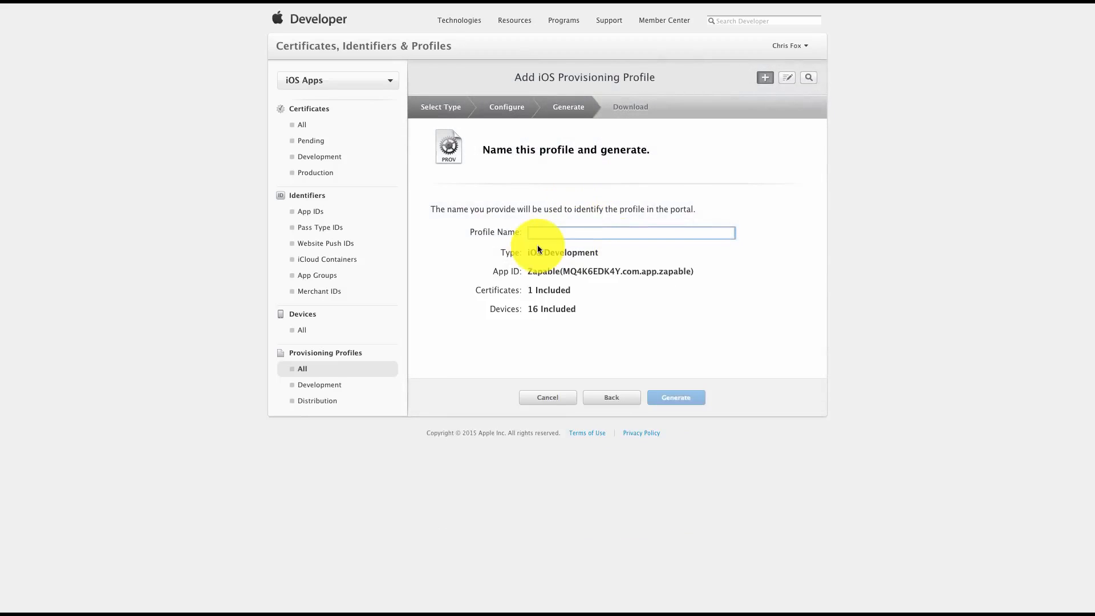
Name the profile ZapableProvisionProfile, generate it and download the file
type("Zapav")
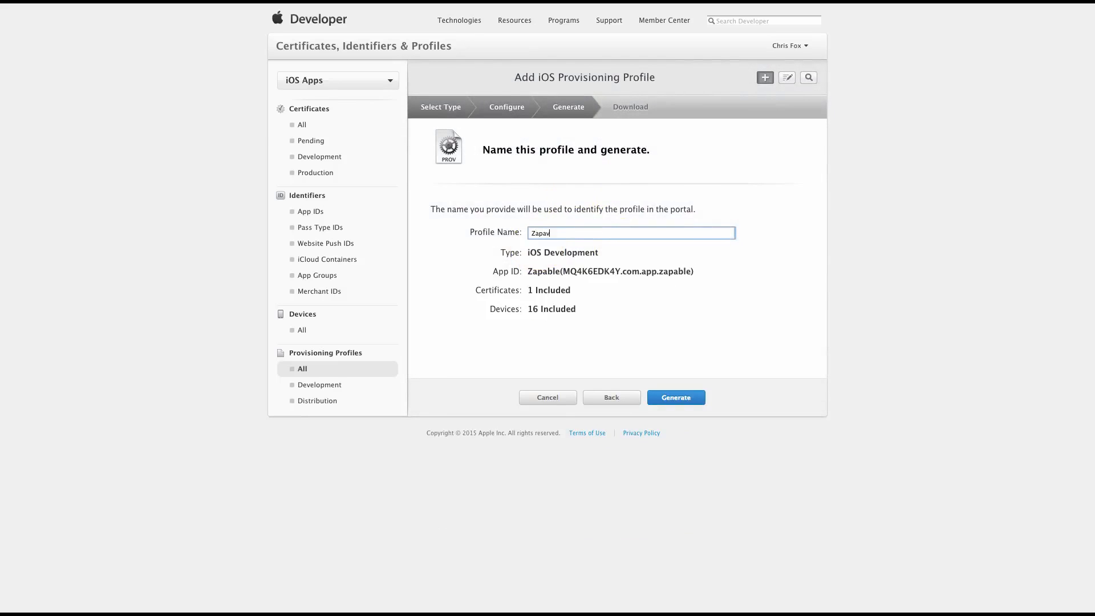
type("lke")
type("bleProvisio")
type("nP")
type("rofile")
left_click(679, 397)
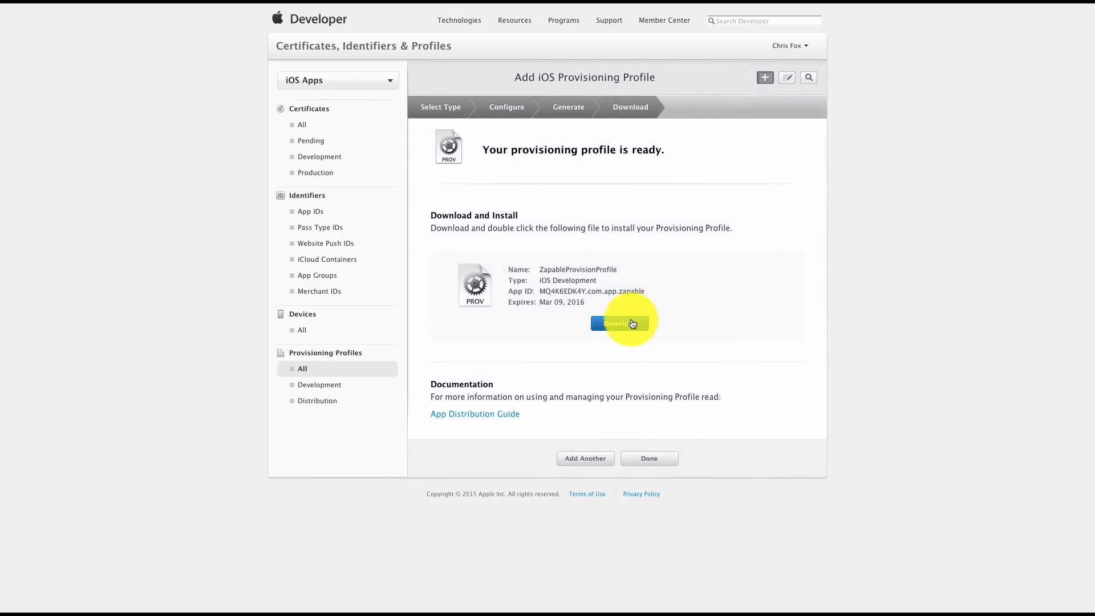
left_click(618, 325)
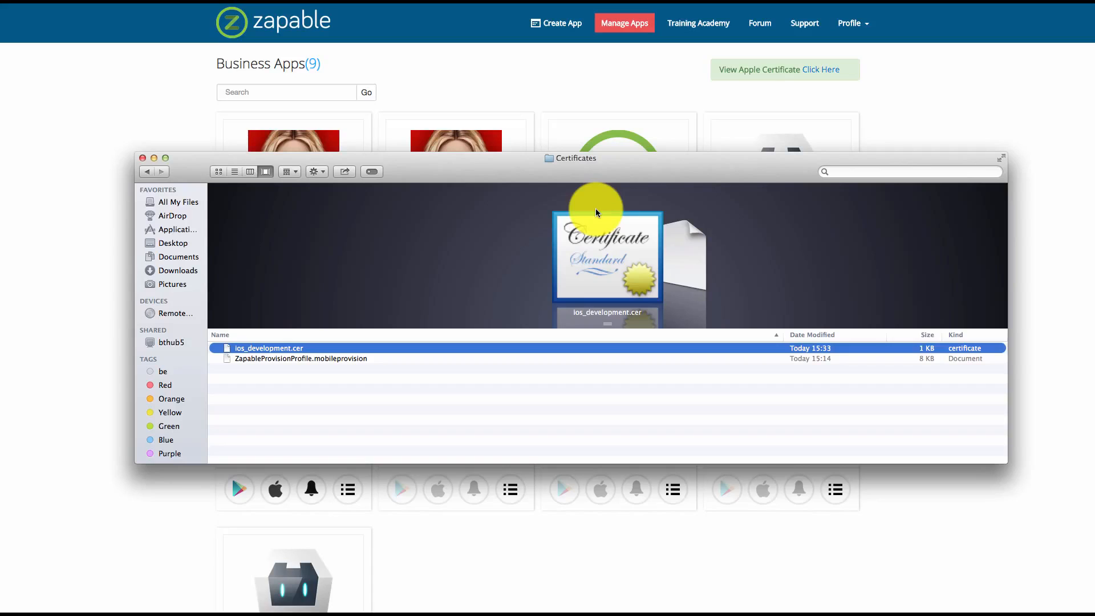
Open ios_development.cer from the Certificates folder in Keychain Access and widen the Name column of the certificate list
double_click(276, 349)
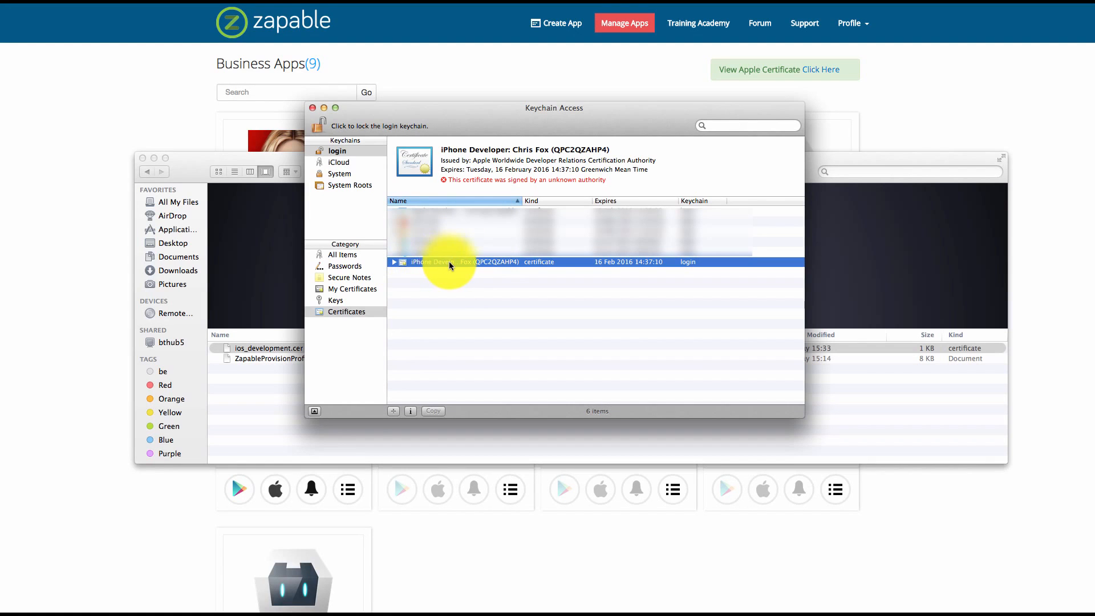
left_click(393, 261)
left_click(393, 262)
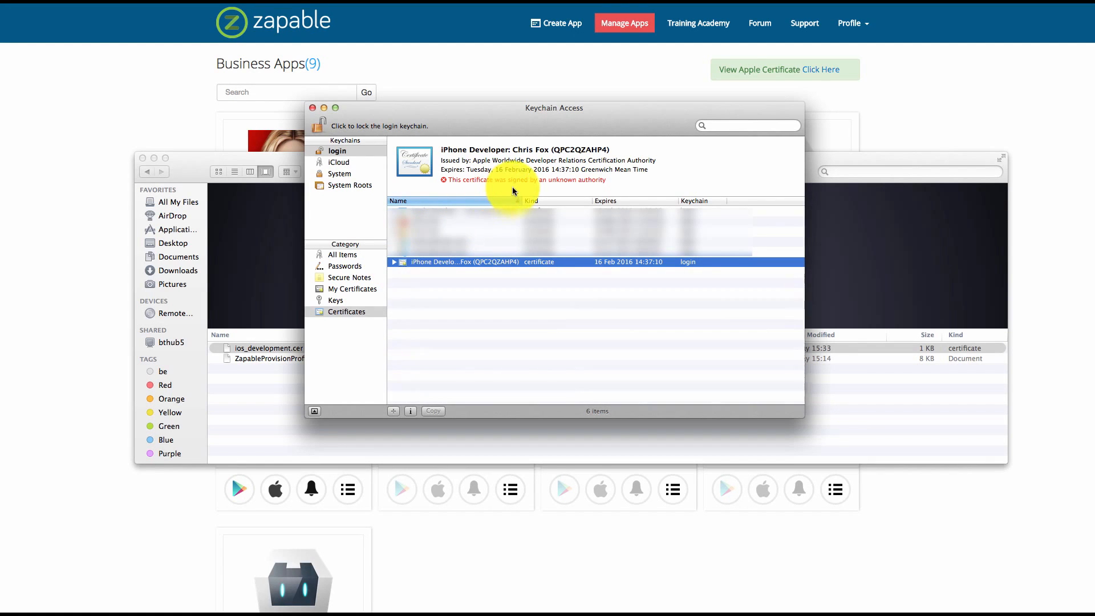
mouse_move(522, 201)
left_mouse_down()
mouse_move(665, 200)
mouse_move(534, 205)
left_mouse_up()
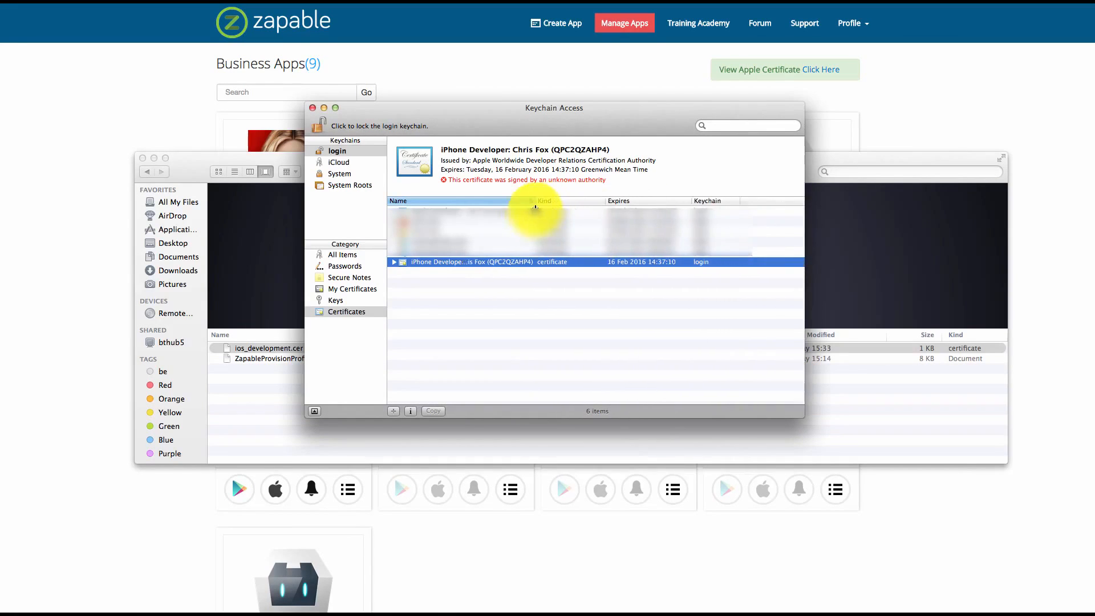
Export the iPhone Developer certificate to the Certificates folder as a Personal Information Exchange (.p12) file named zapablep12
right_click(433, 262)
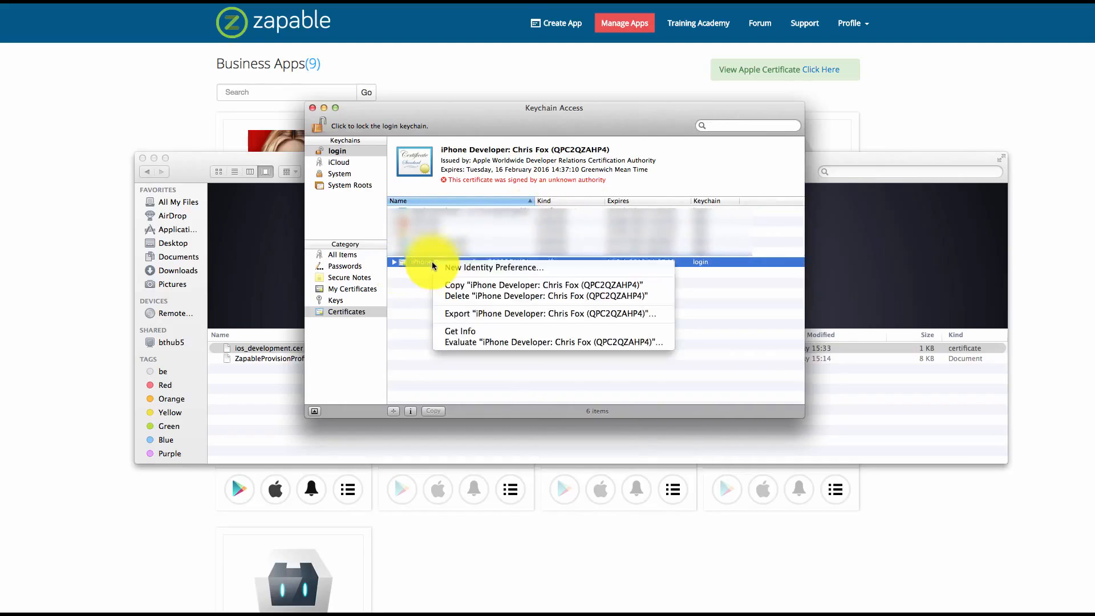
left_click(497, 315)
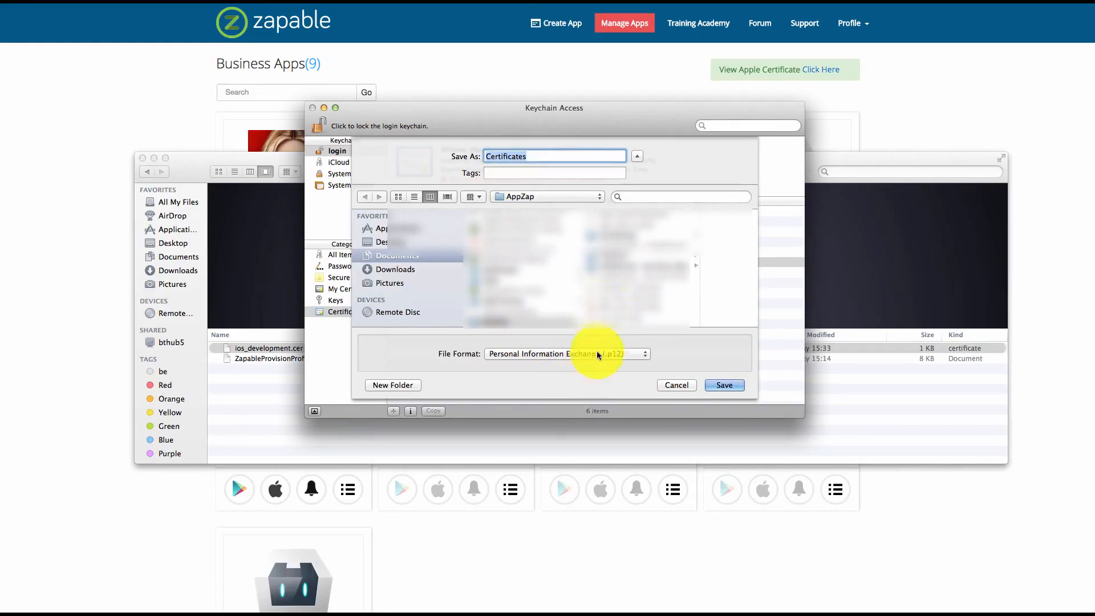
left_click(616, 236)
left_click(616, 236)
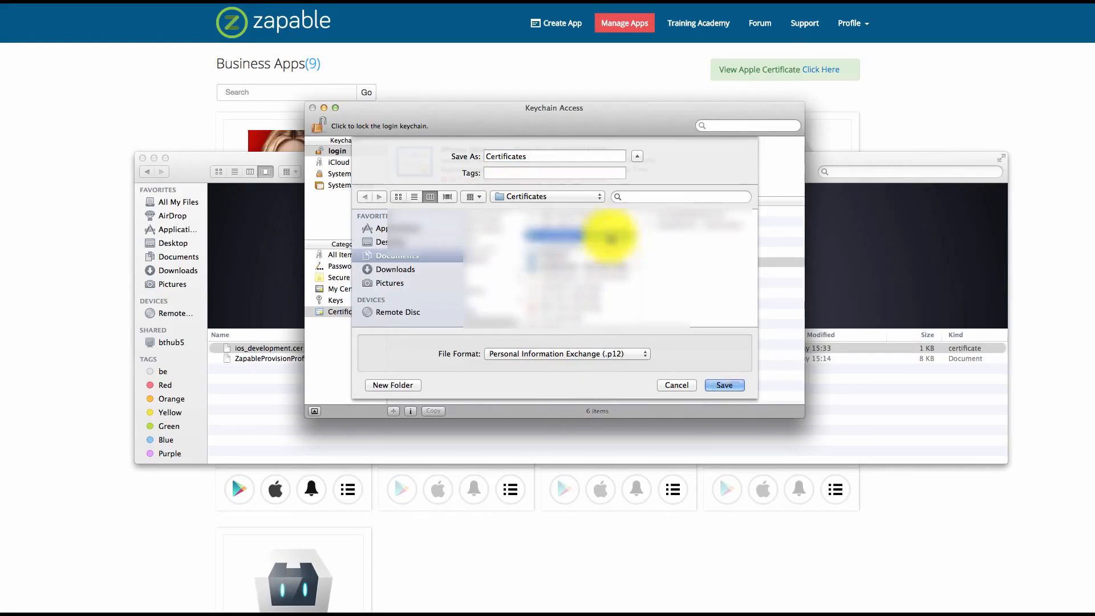
left_click(490, 155)
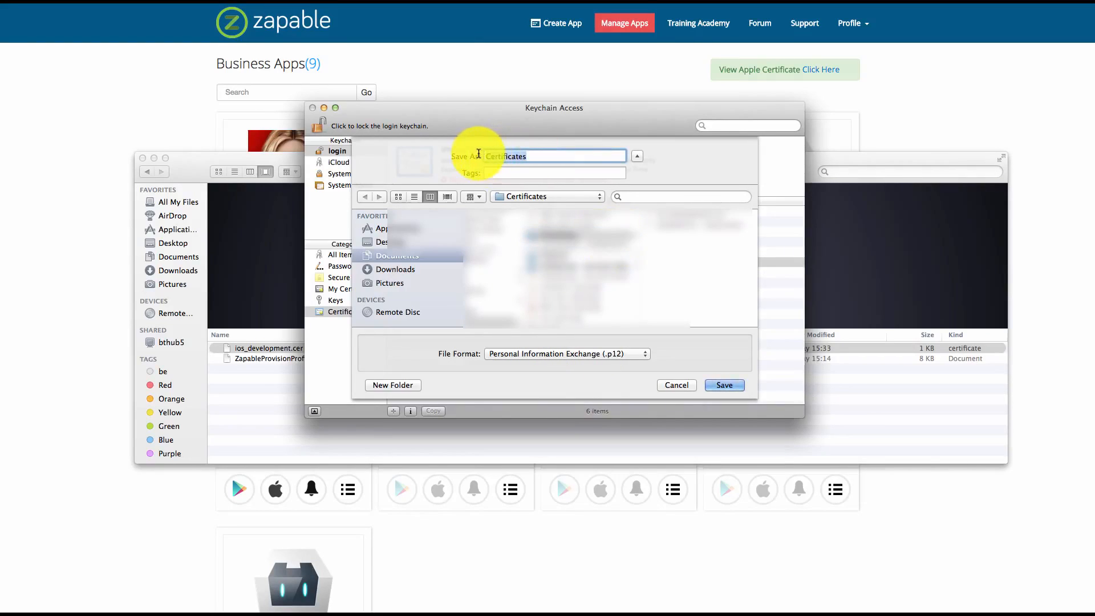
type("zapable")
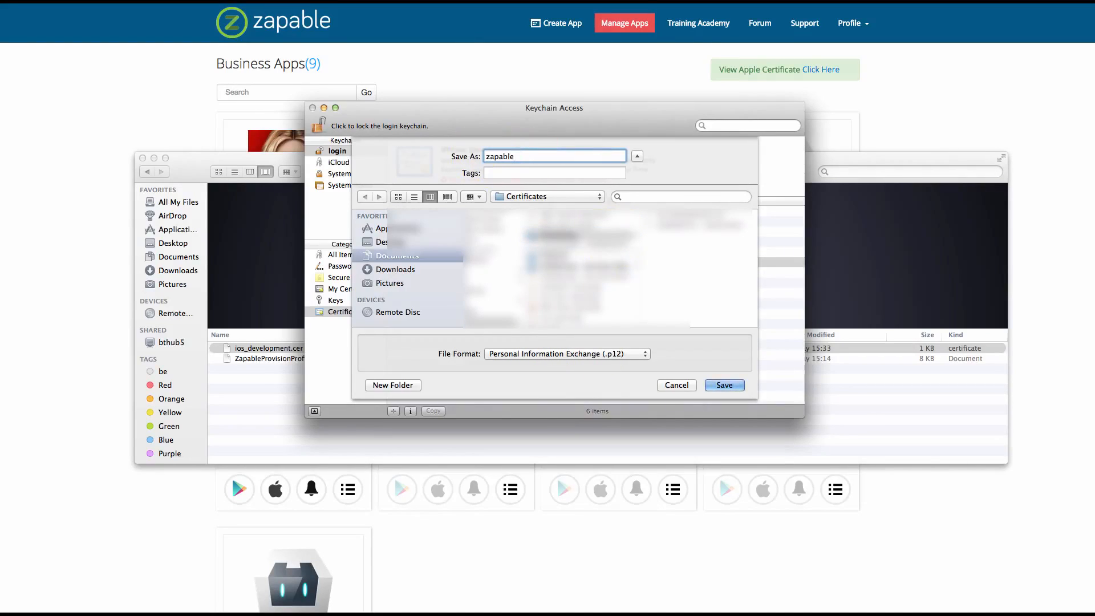
type("p12")
left_click(722, 386)
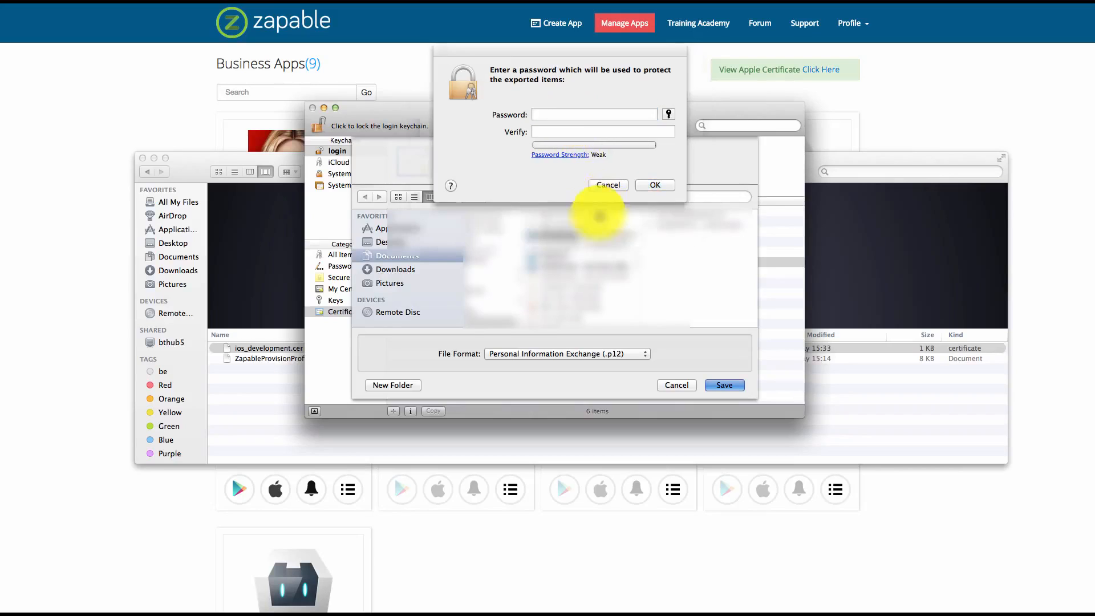
Protect the exported file with a verified export password and allow the key export with the login keychain password
left_click(542, 113)
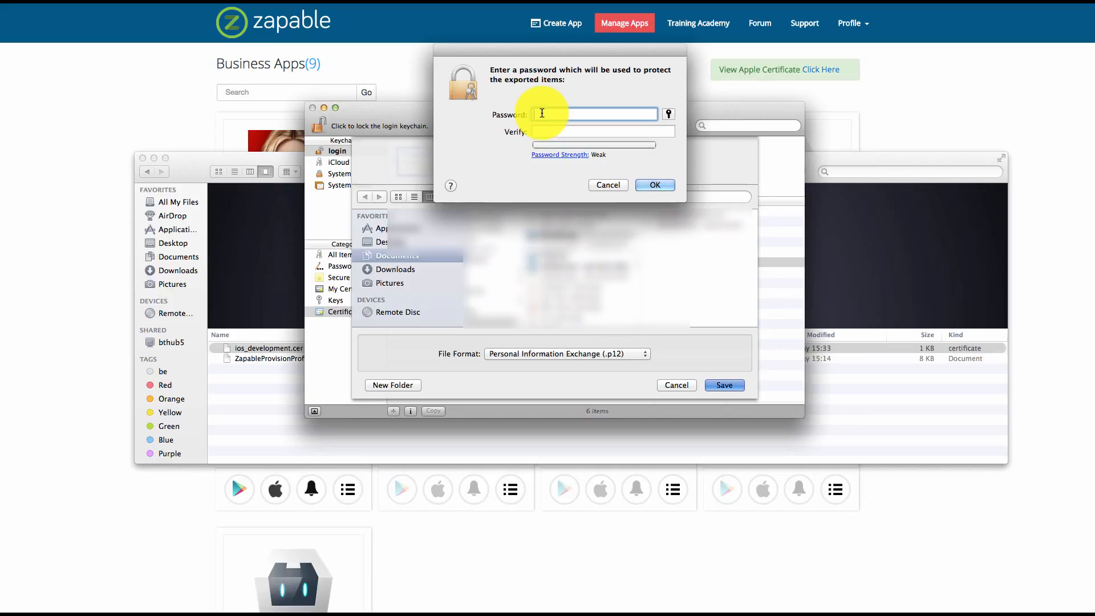
type("•••••••")
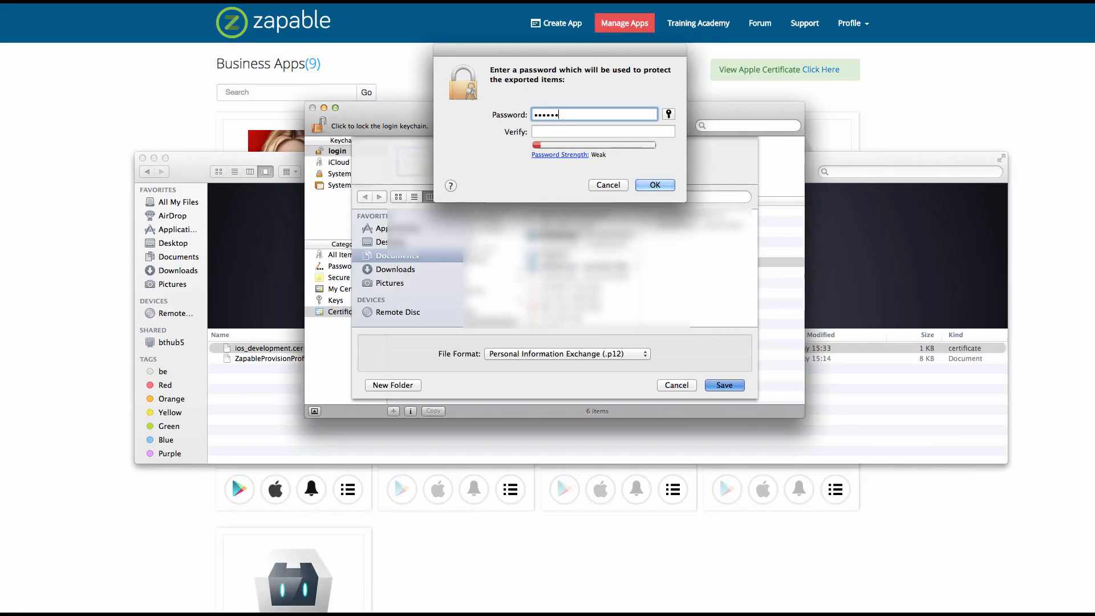
key("Tab")
type("•••••••")
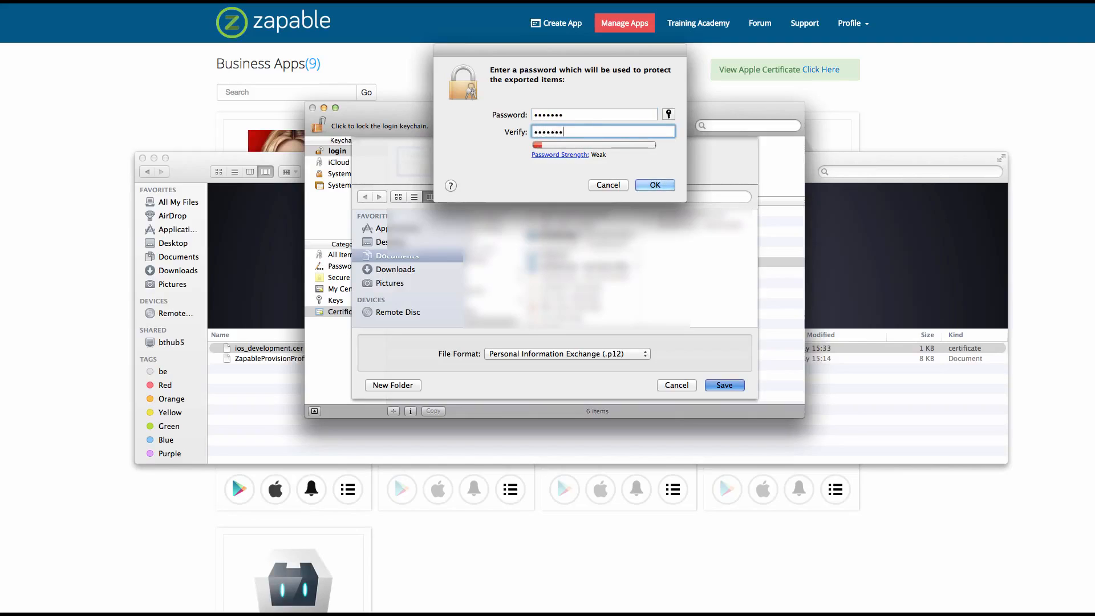
left_click(653, 185)
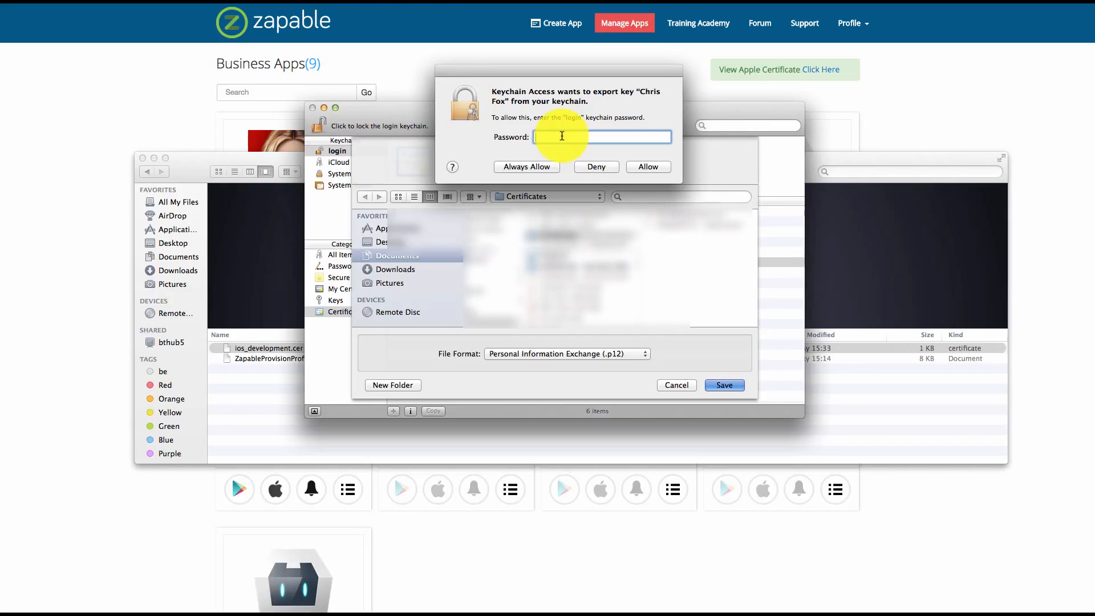
type("••••••")
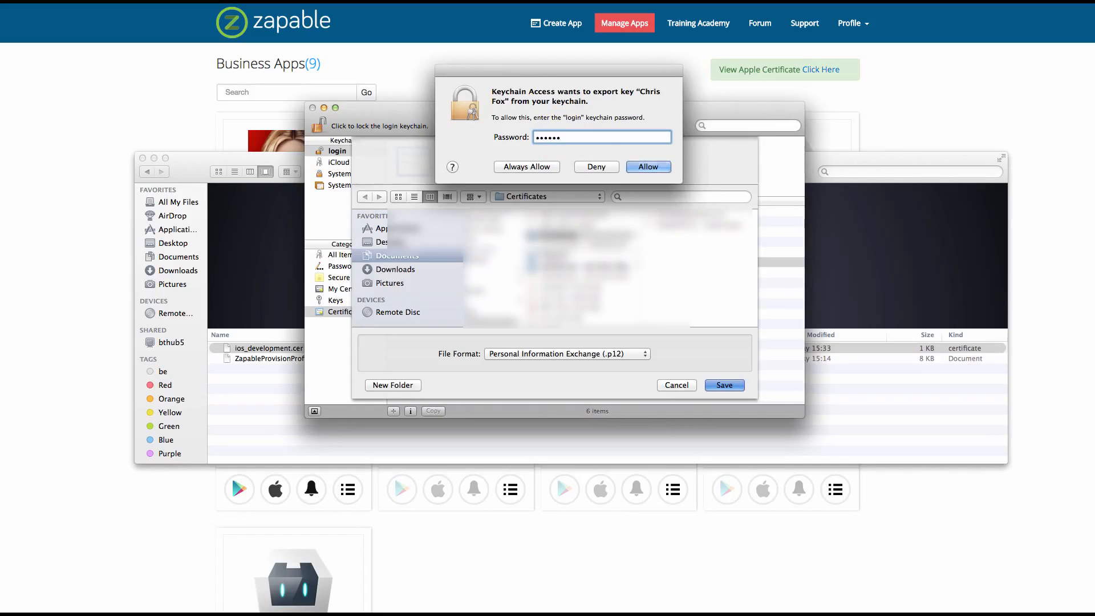
key("Return")
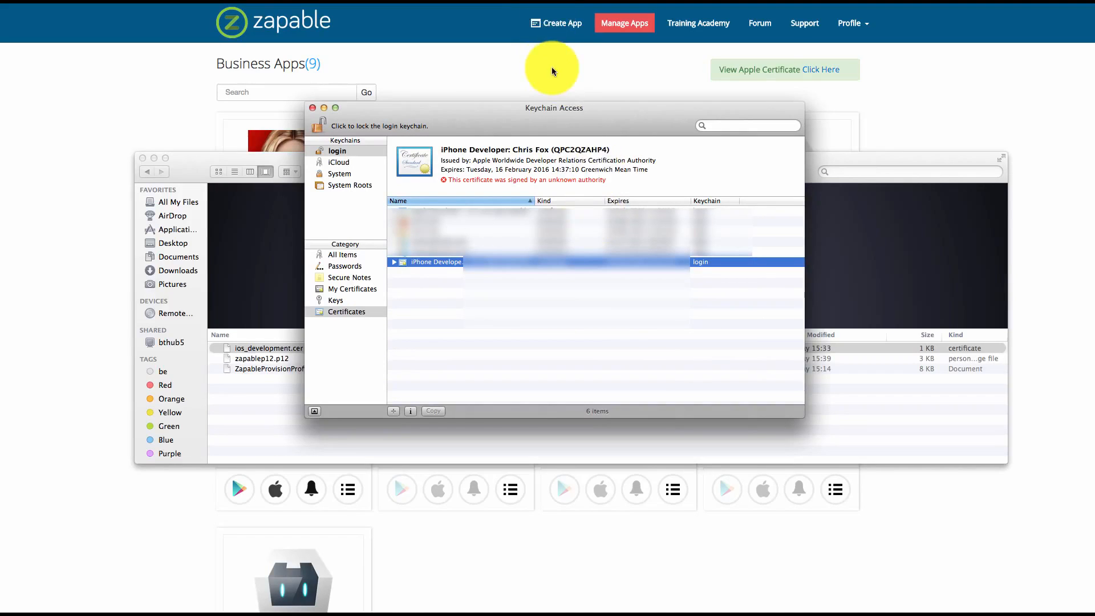
Switch to Zapable and open the Zapable app's entry in the Apple certificate list for editing
left_click(533, 68)
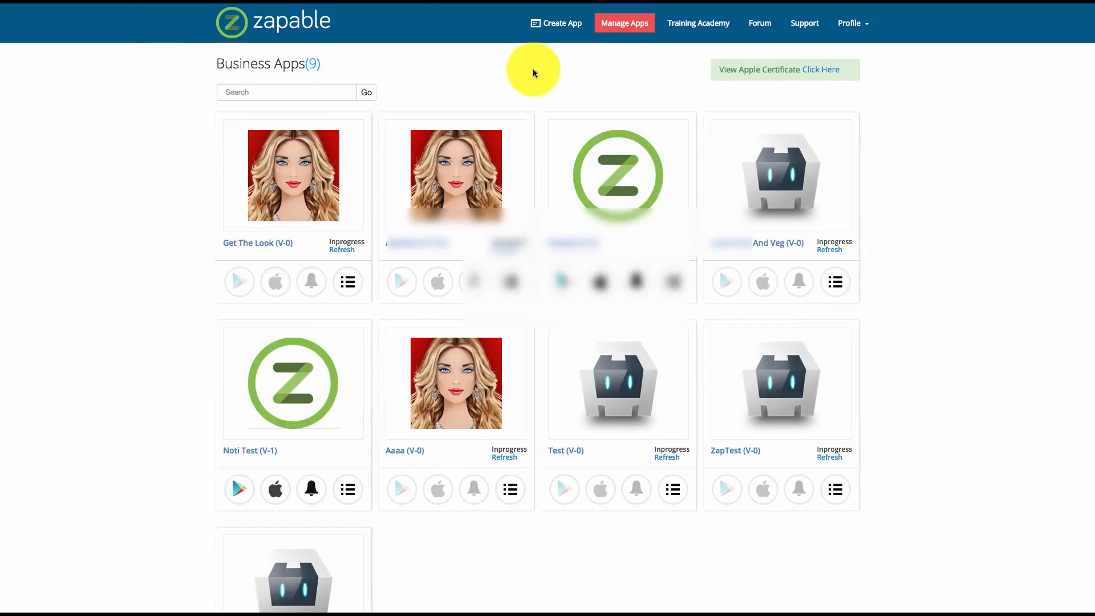
left_click(818, 75)
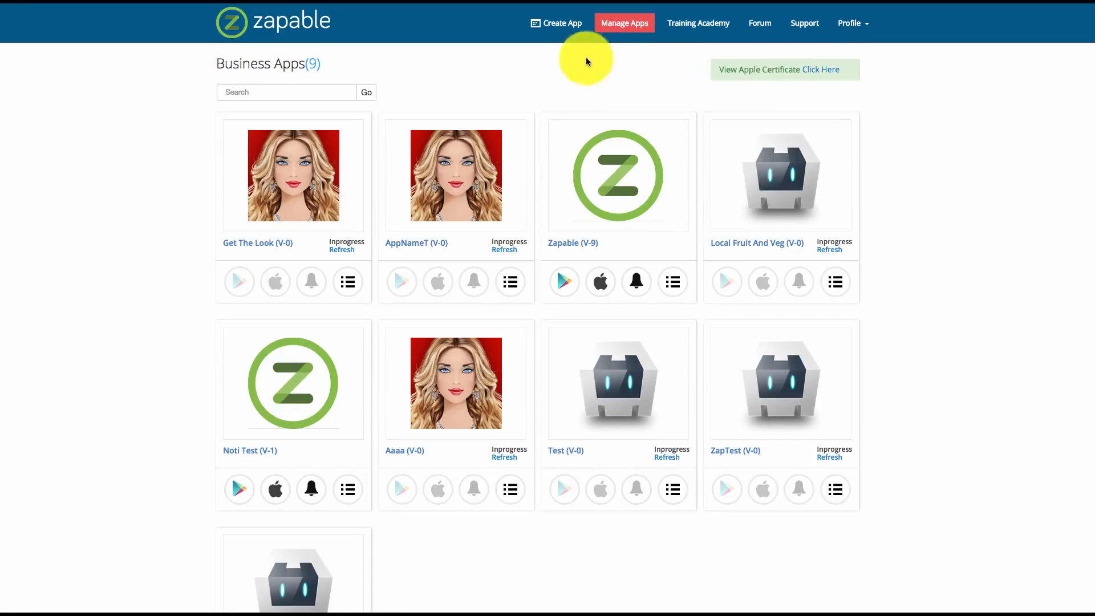
left_click(831, 71)
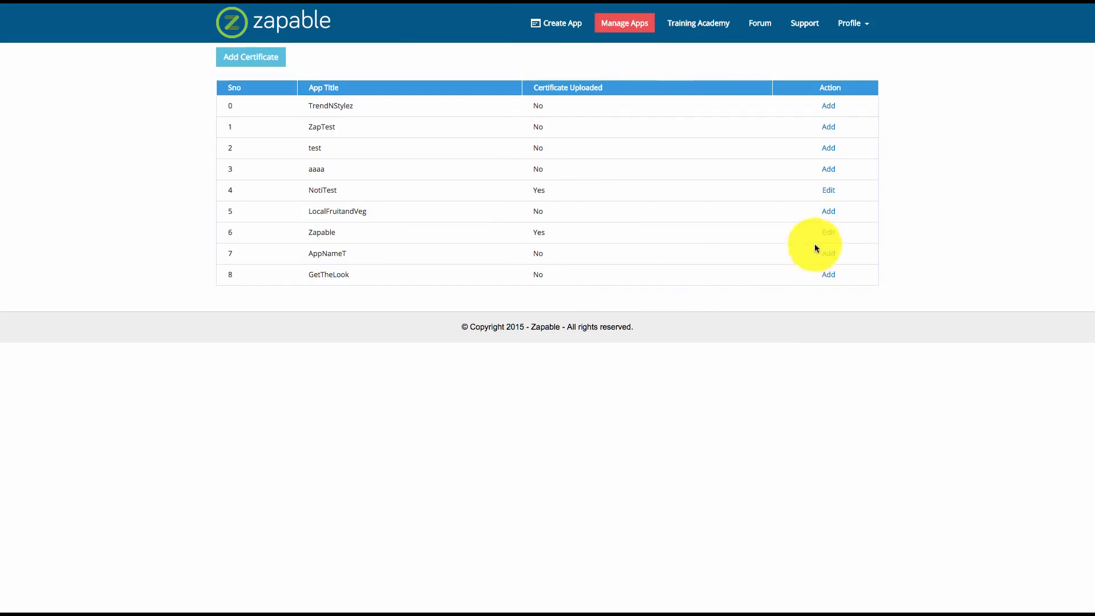
left_click(829, 232)
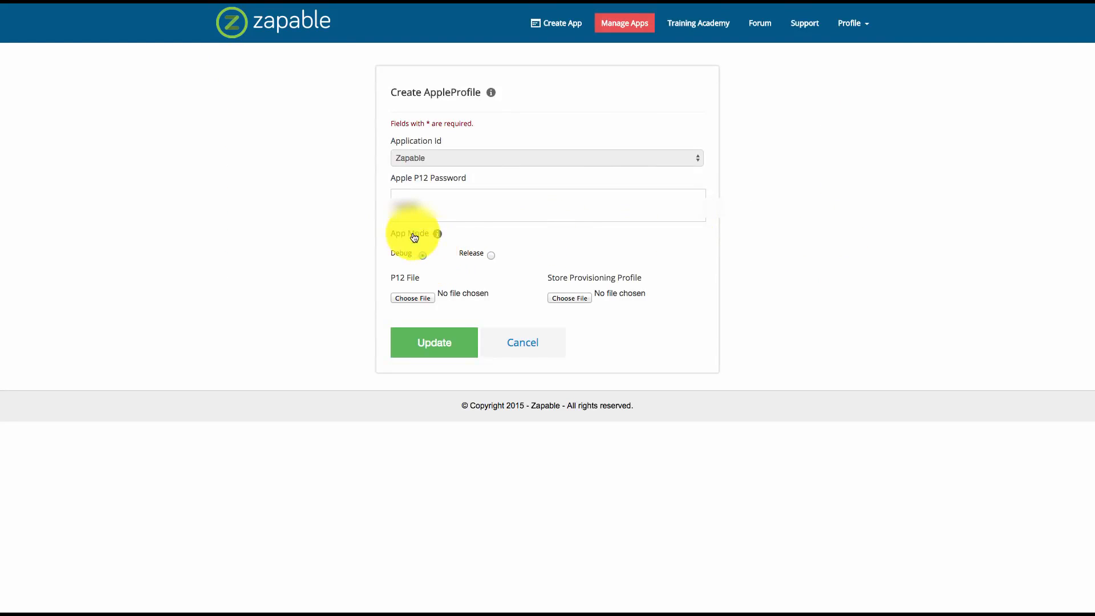
Examine the Apple P12 Password field and the Debug and Release app modes of the Apple profile
left_click(399, 206)
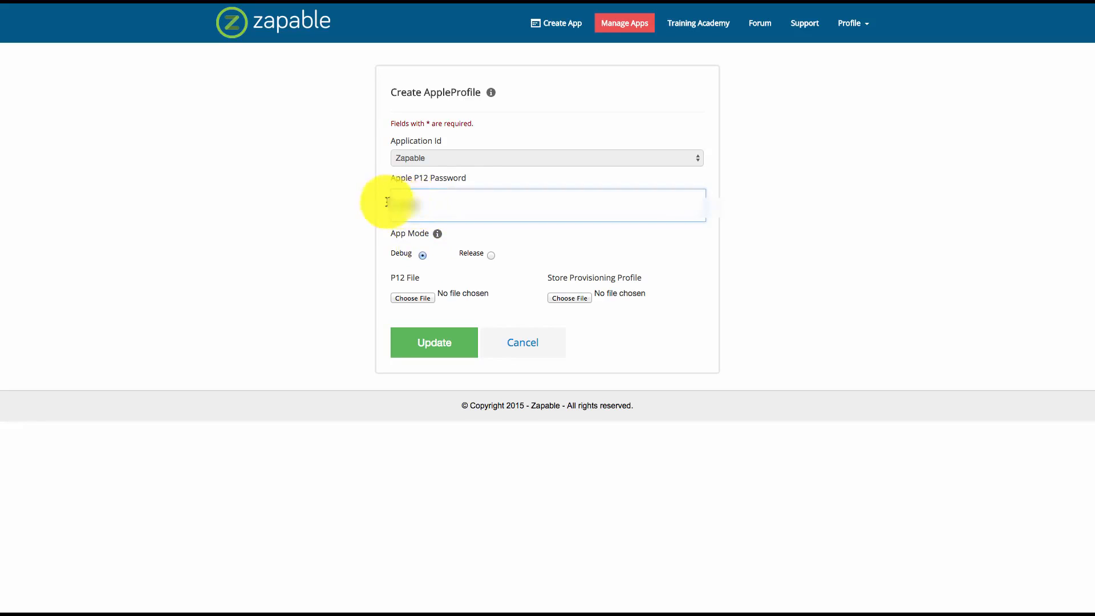
left_click_drag(394, 180, 466, 181)
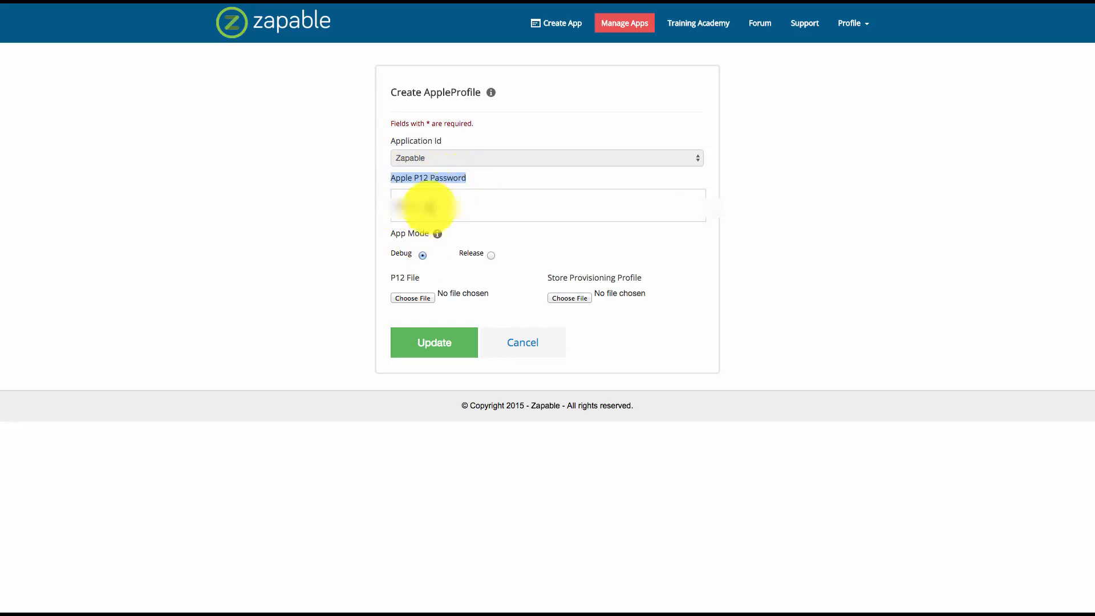
left_click(421, 208)
left_click(421, 206)
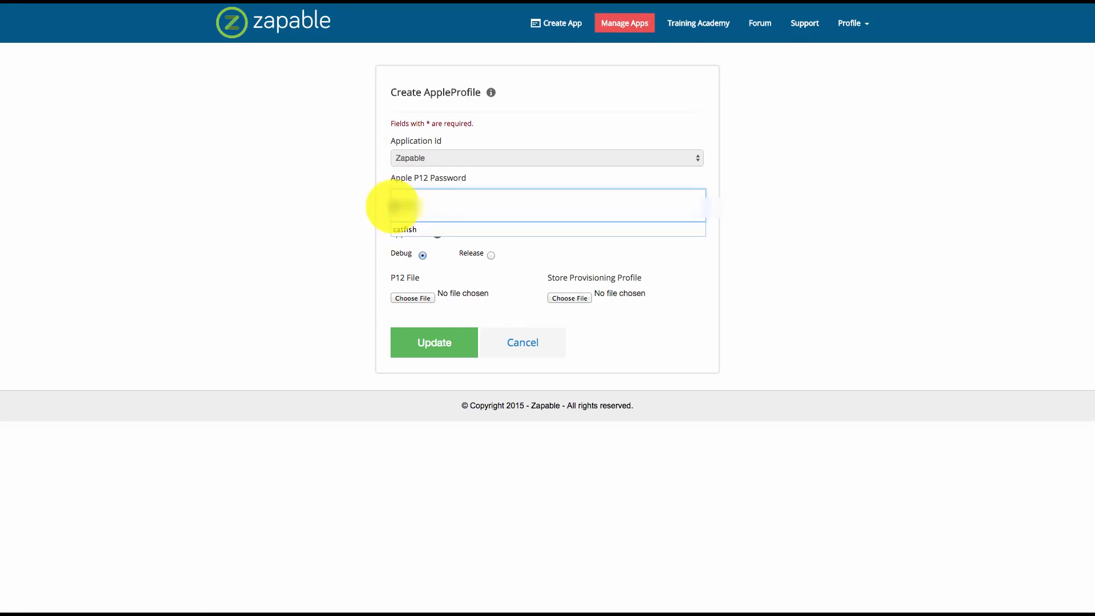
left_click(378, 203)
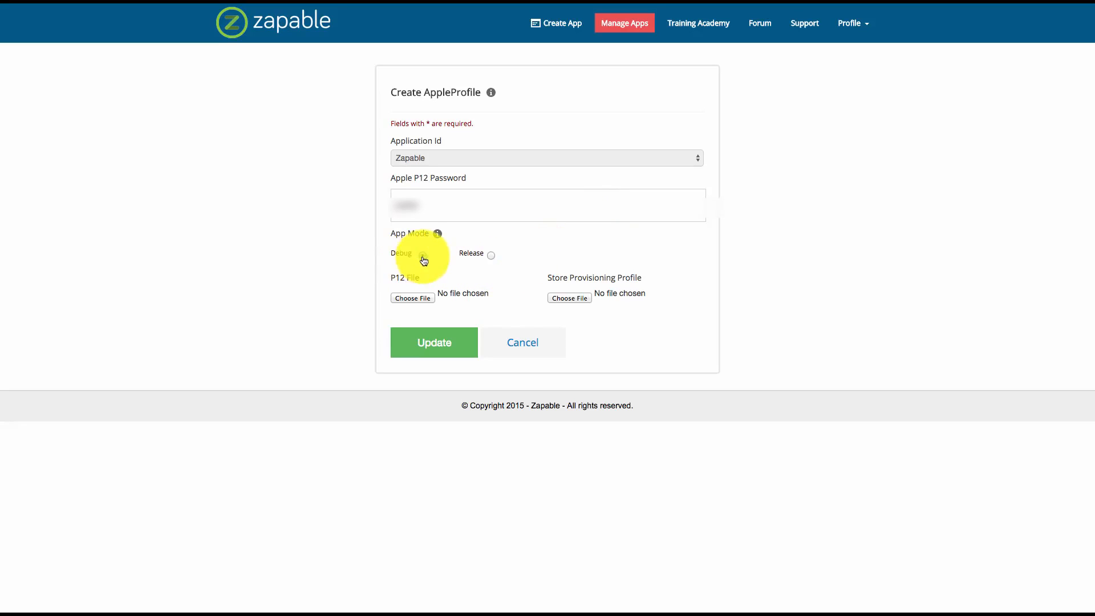
left_click(491, 255)
left_click(423, 256)
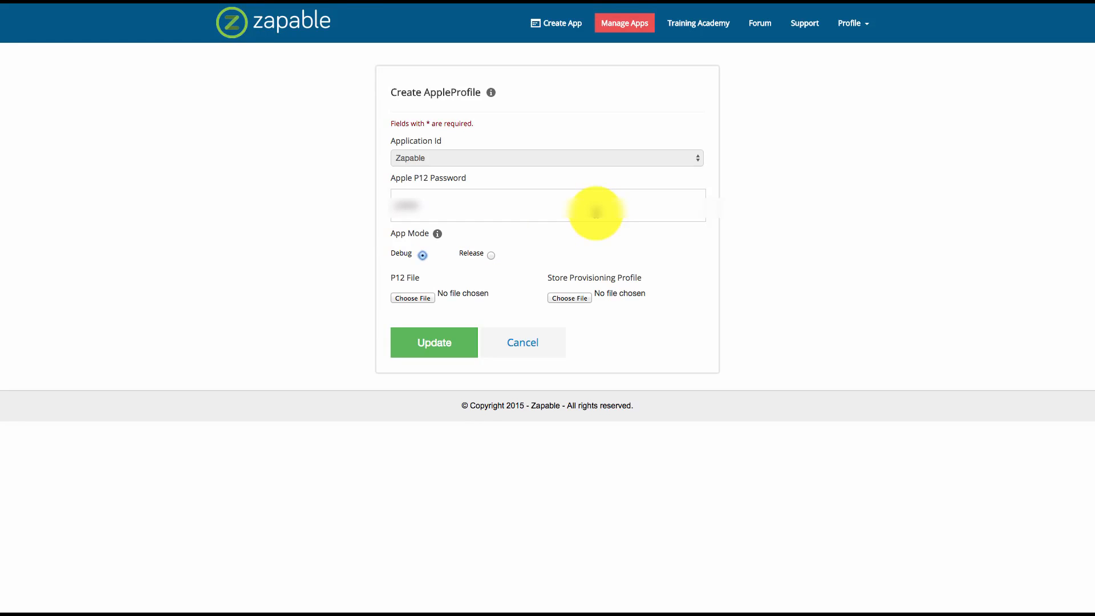
left_click(416, 298)
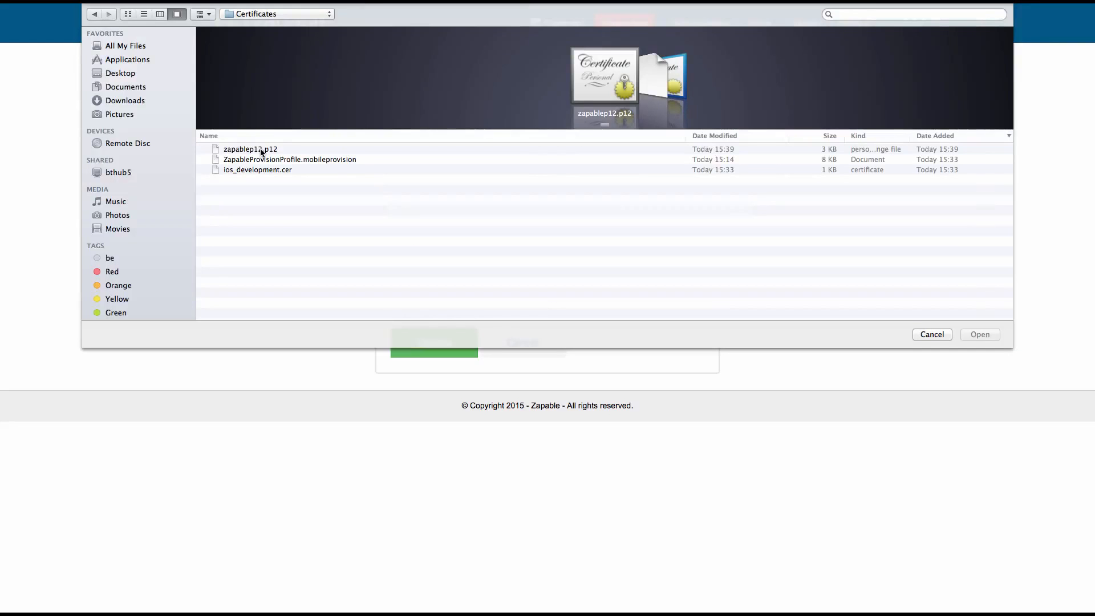
left_click(253, 149)
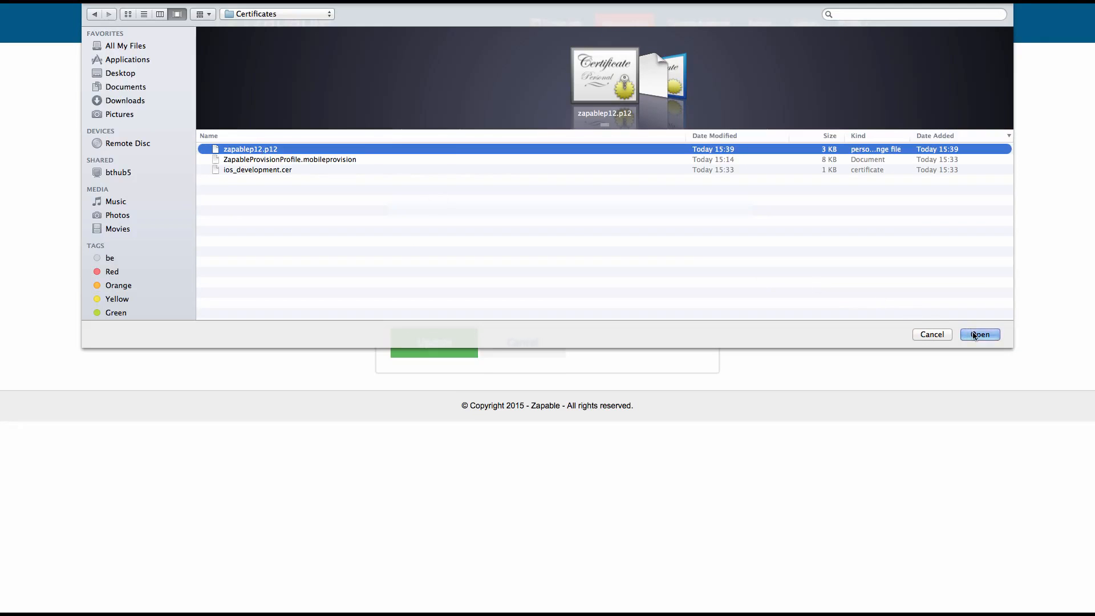
left_click(925, 336)
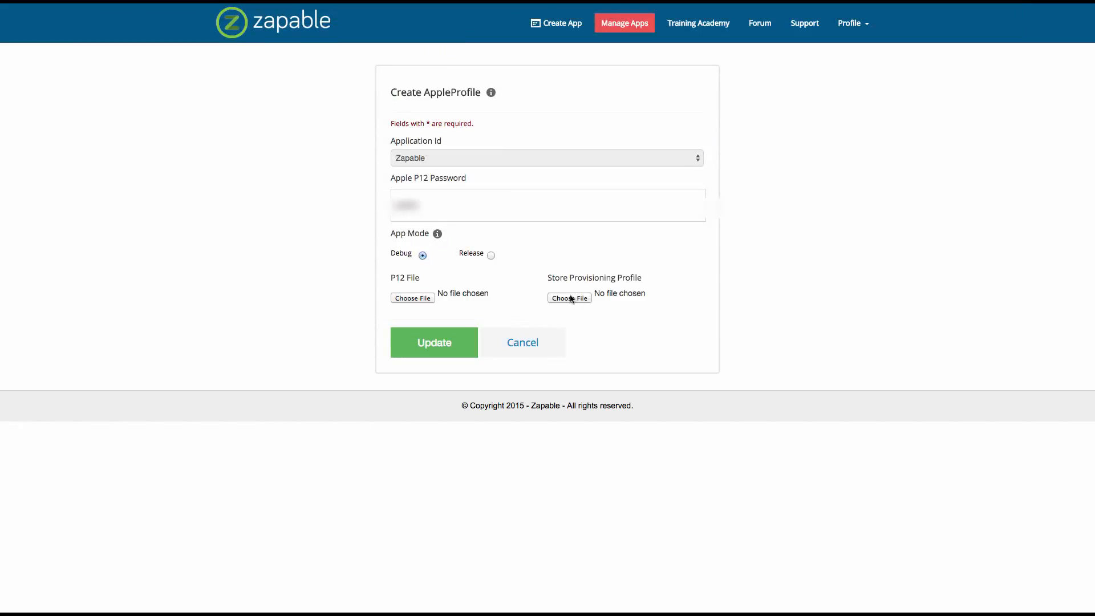
left_click(568, 299)
left_click(267, 159)
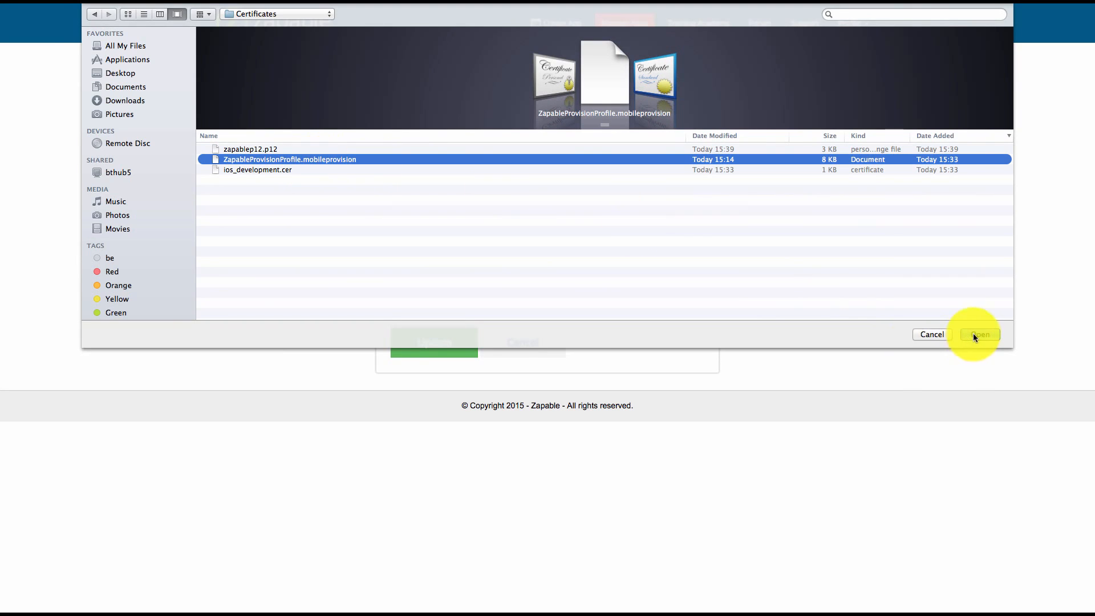
left_click(921, 334)
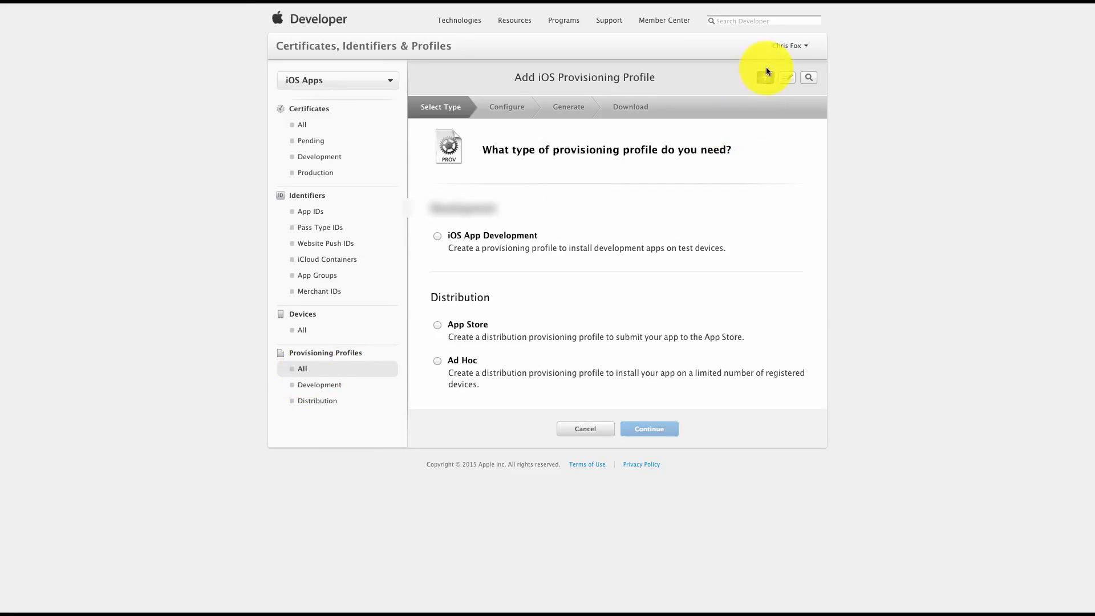
Choose App Store under Distribution as the type of the new iOS provisioning profile on the Apple Developer site
left_click_drag(431, 297, 497, 297)
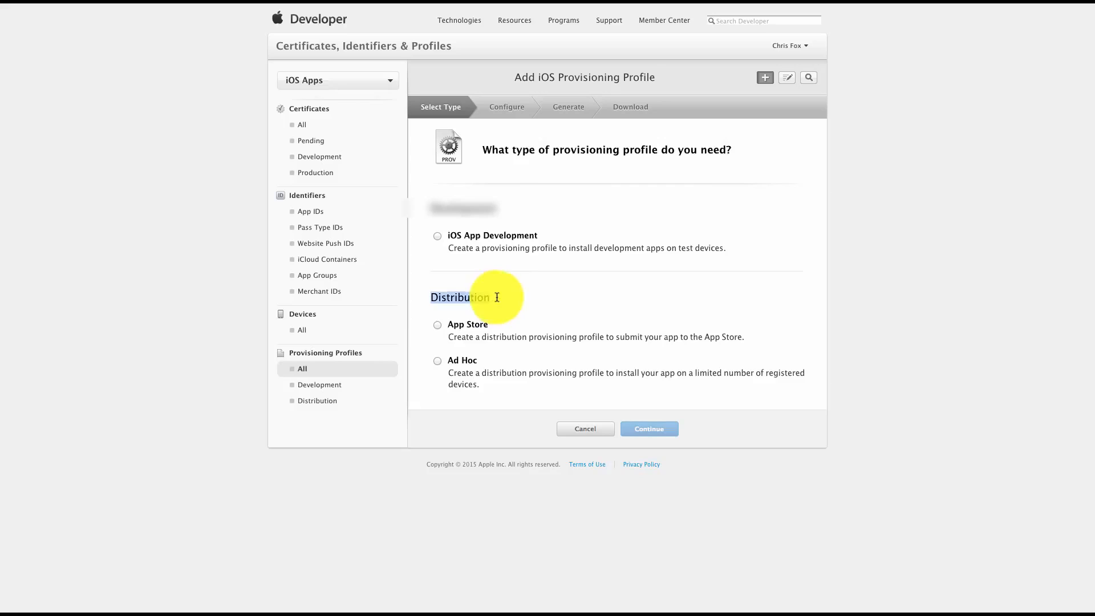
left_click(437, 325)
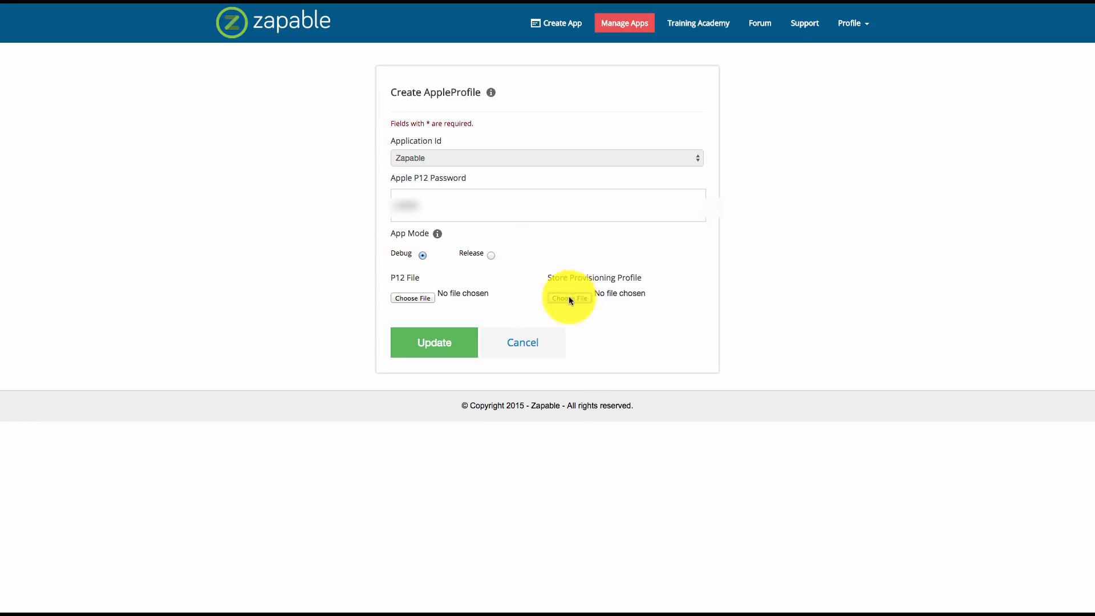
Set the Zapable Apple profile's app mode to Release
left_click(491, 256)
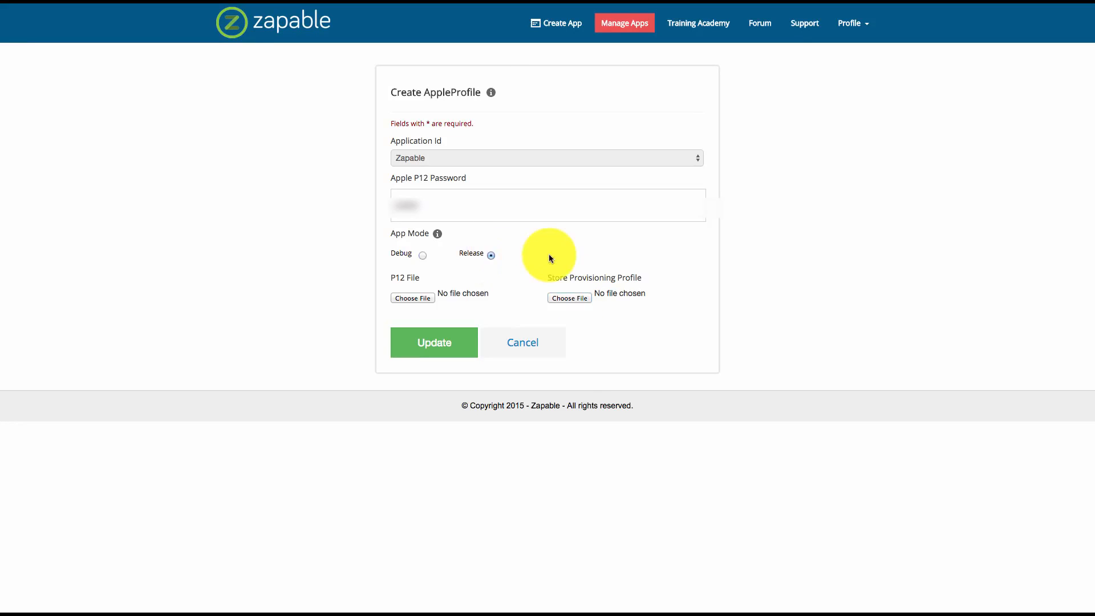